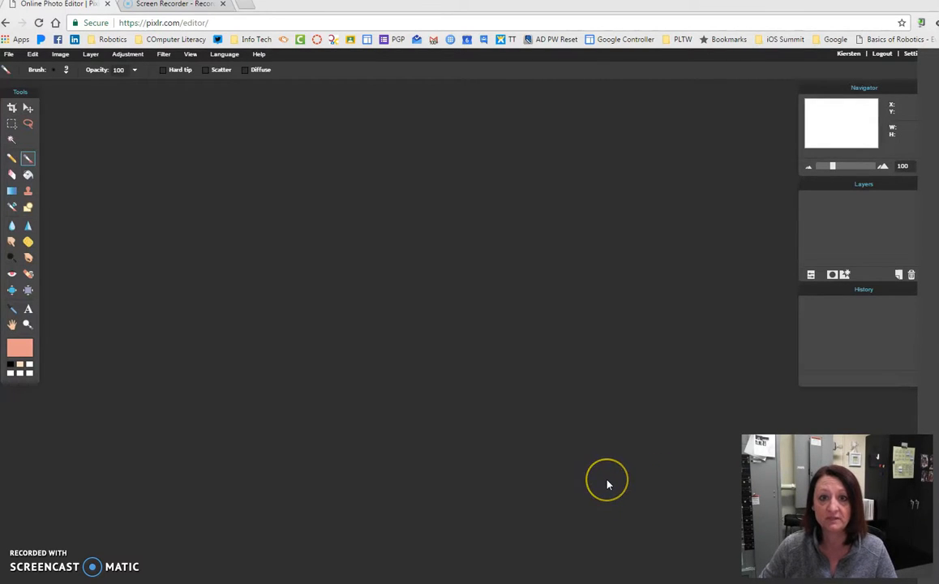
# - Open force2.png from the Desktop and enlarge its image window to fill the workspace
pyautogui.click(7, 55)
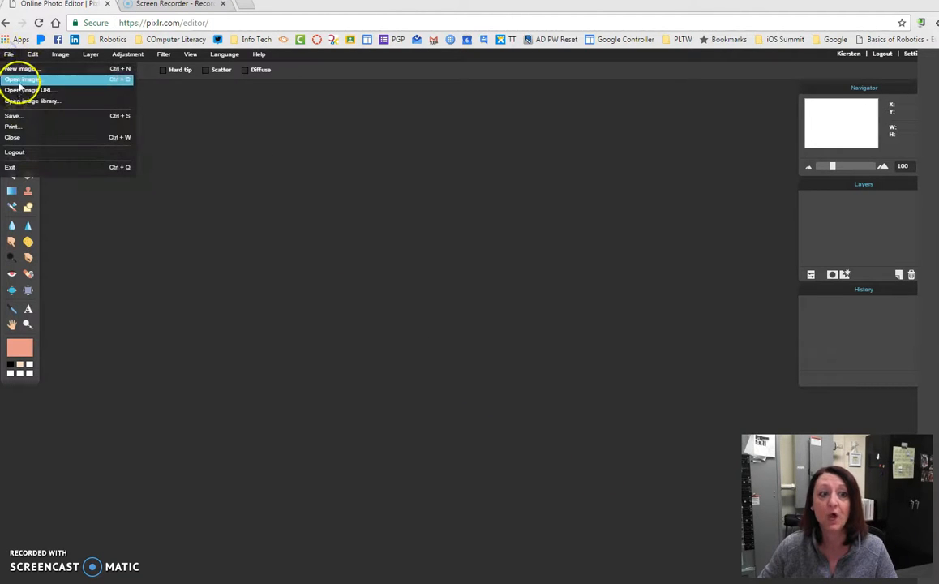
pyautogui.click(10, 81)
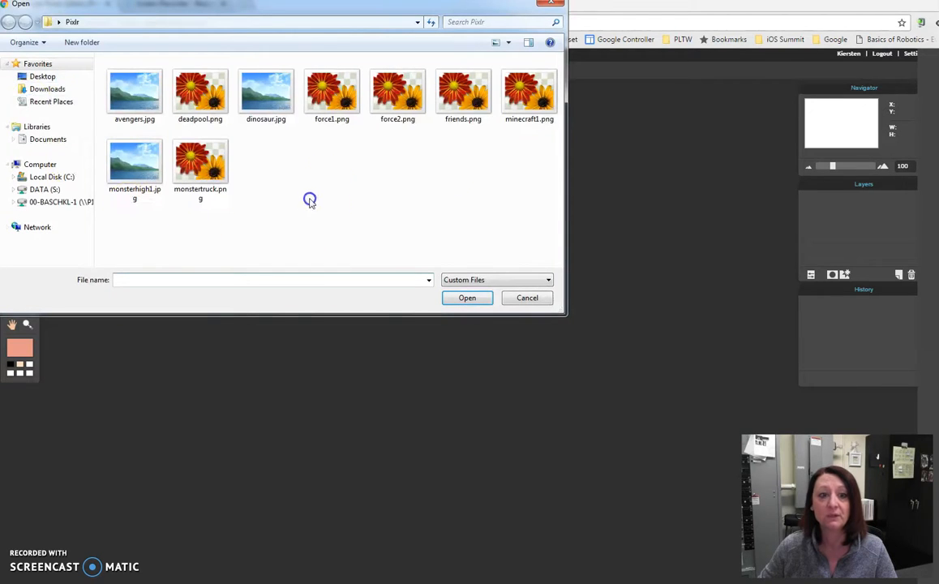
pyautogui.click(41, 76)
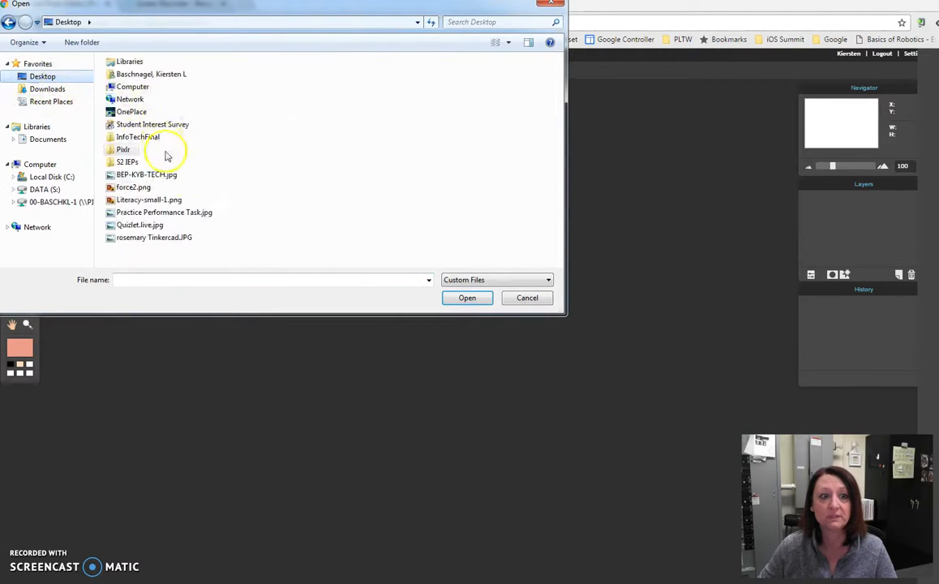
pyautogui.doubleClick(134, 188)
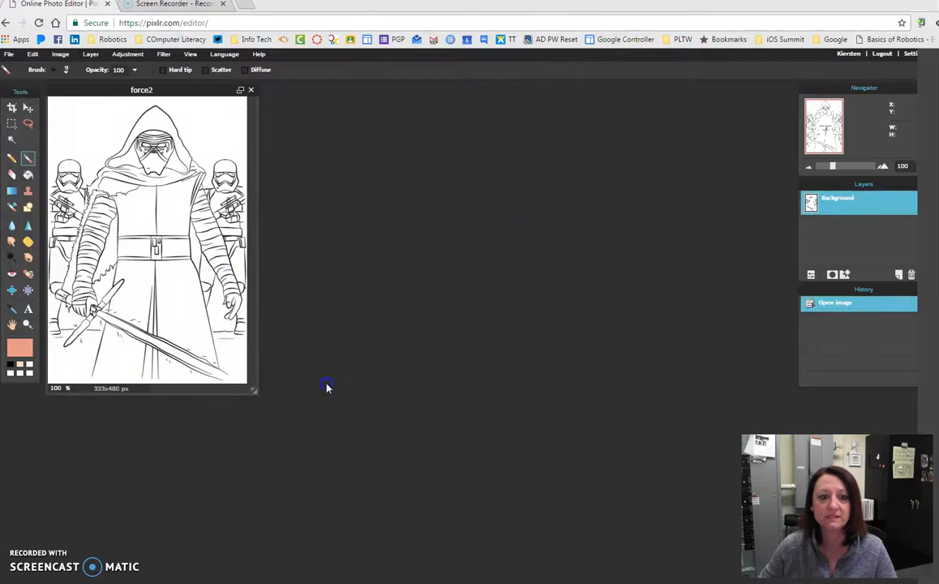
pyautogui.moveTo(252, 389); pyautogui.dragTo(762, 514)
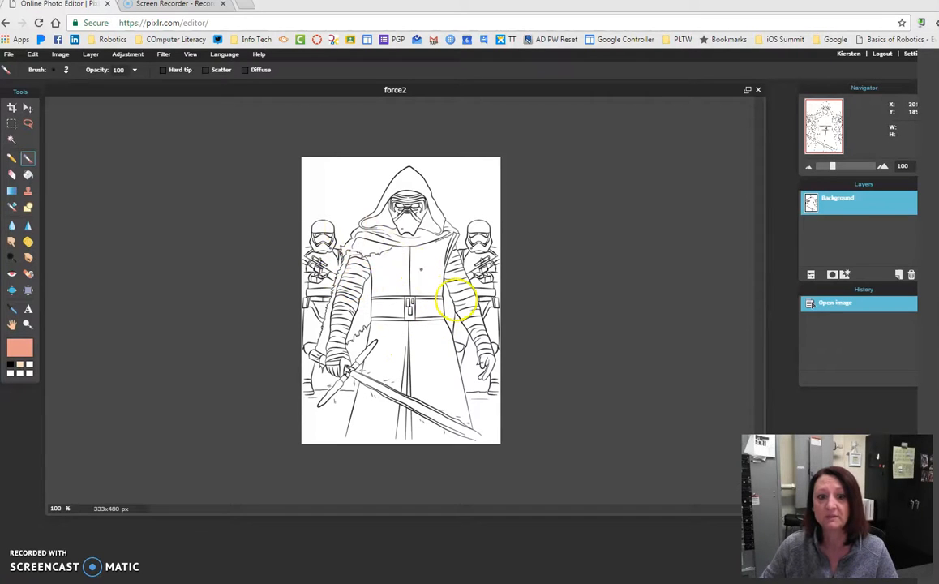
# - Set the main colour to pure black (000000) for colouring the central figure's robe
pyautogui.scroll(-1, 458, 302)
pyautogui.scroll(-1, 458, 302)
pyautogui.scroll(5, 459, 303)
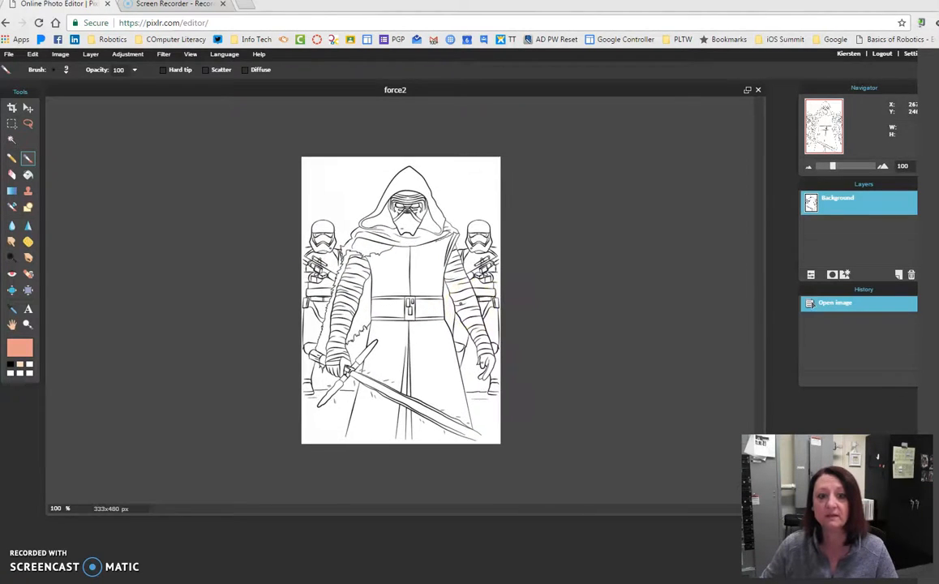
pyautogui.scroll(4, 460, 303)
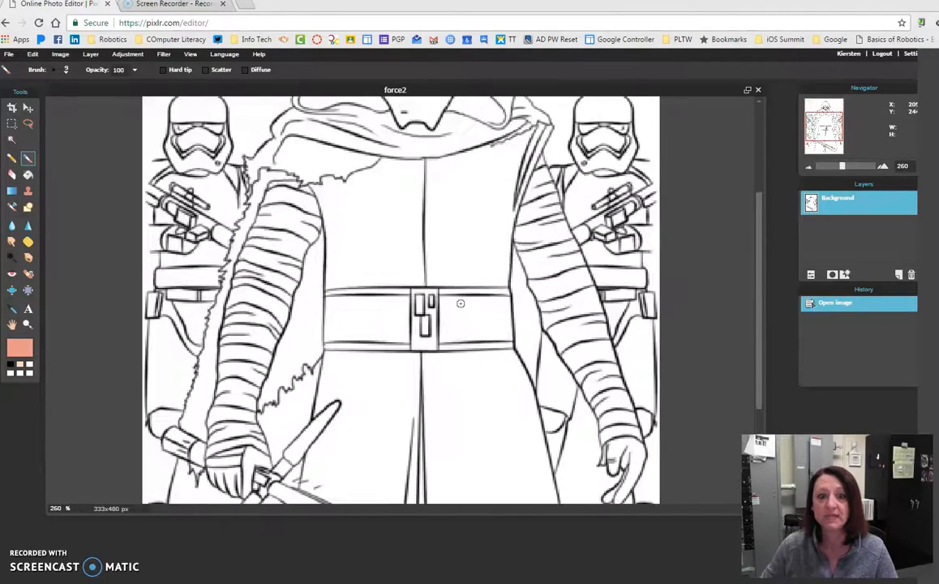
pyautogui.scroll(1, 459, 304)
pyautogui.scroll(2, 460, 303)
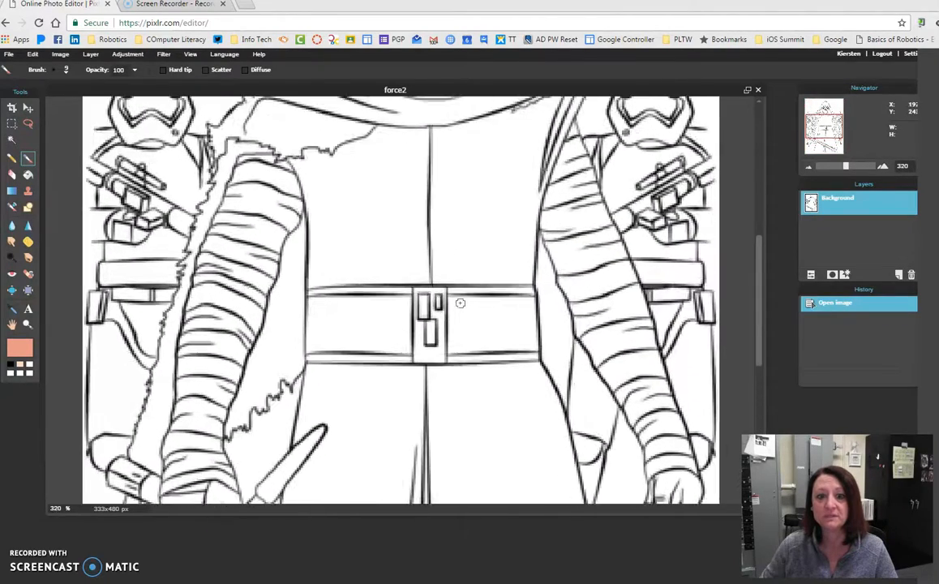
pyautogui.scroll(-3, 460, 304)
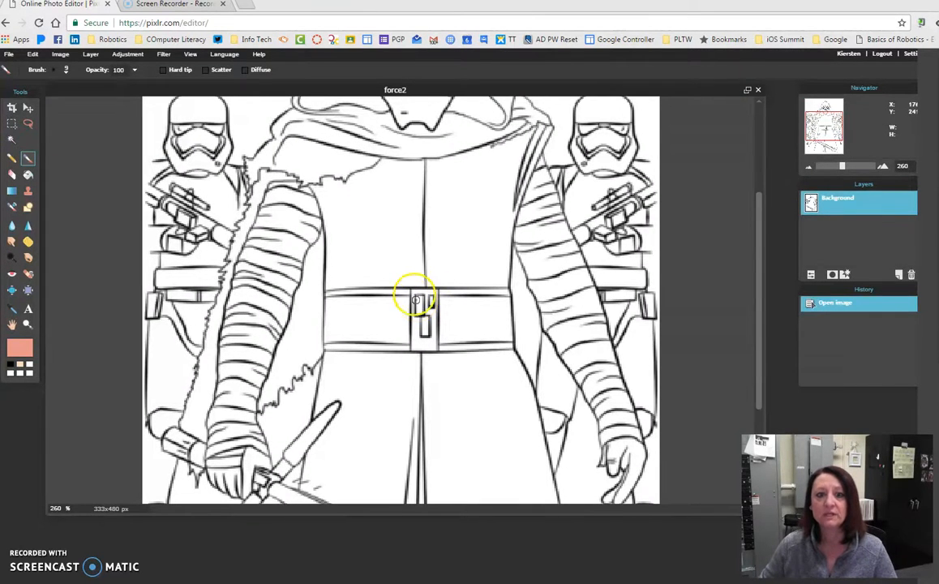
pyautogui.click(23, 347)
pyautogui.moveTo(377, 294); pyautogui.dragTo(370, 278)
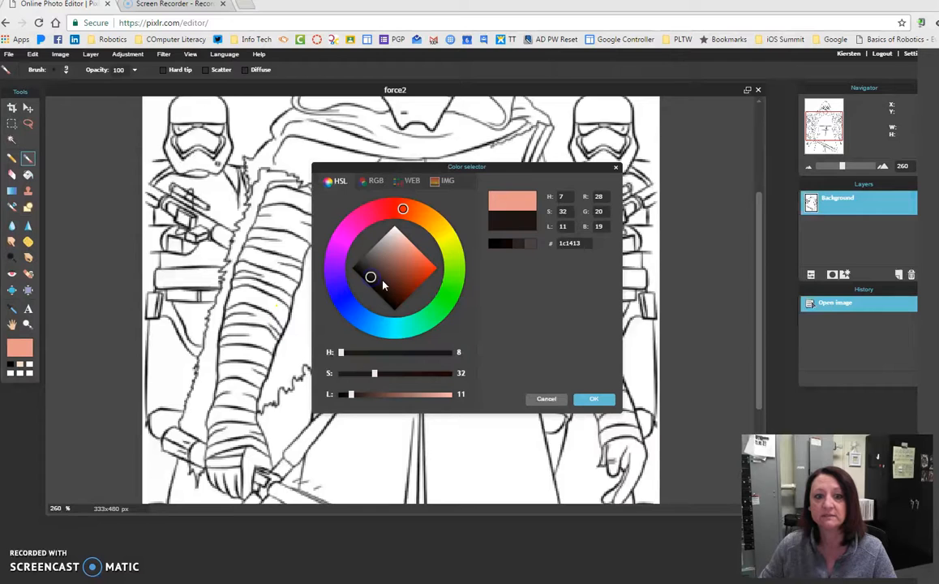
pyautogui.click(495, 243)
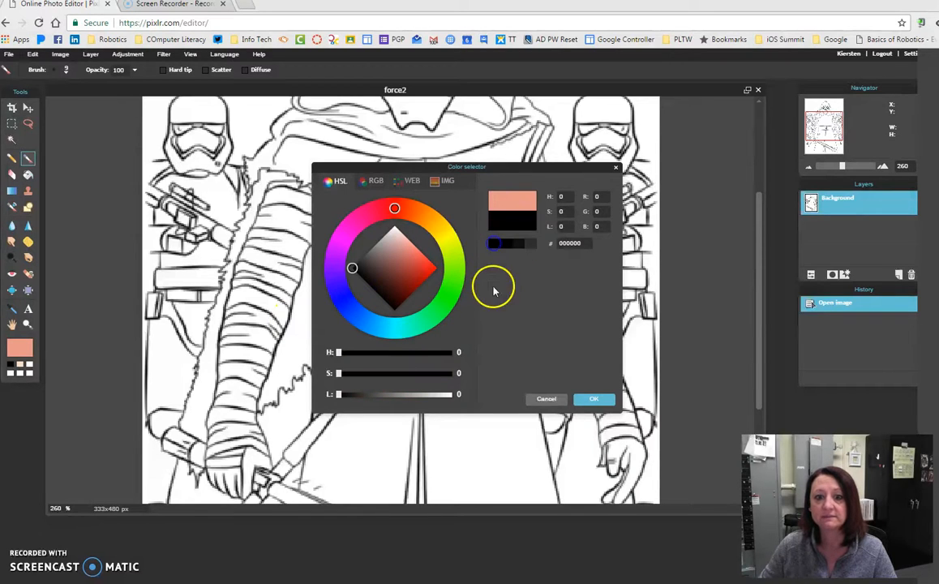
pyautogui.click(594, 398)
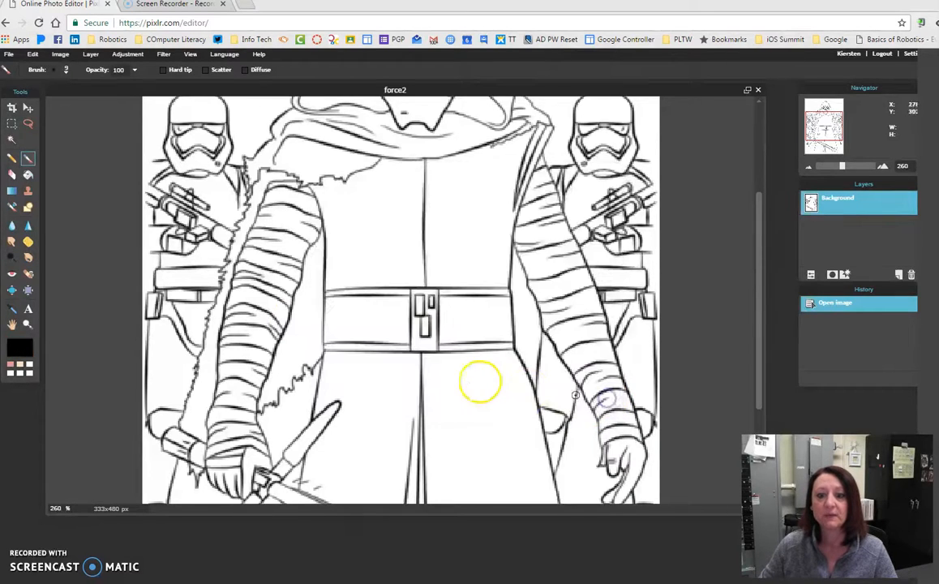
# - Fill both chest panels and both lower robe panels of the central figure with black using the Paint bucket tool
pyautogui.click(28, 174)
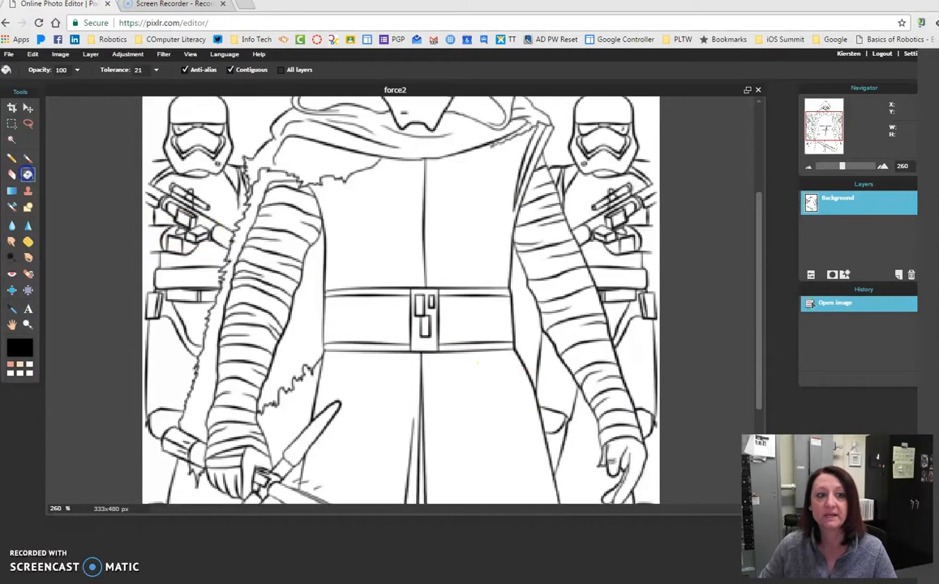
pyautogui.click(351, 218)
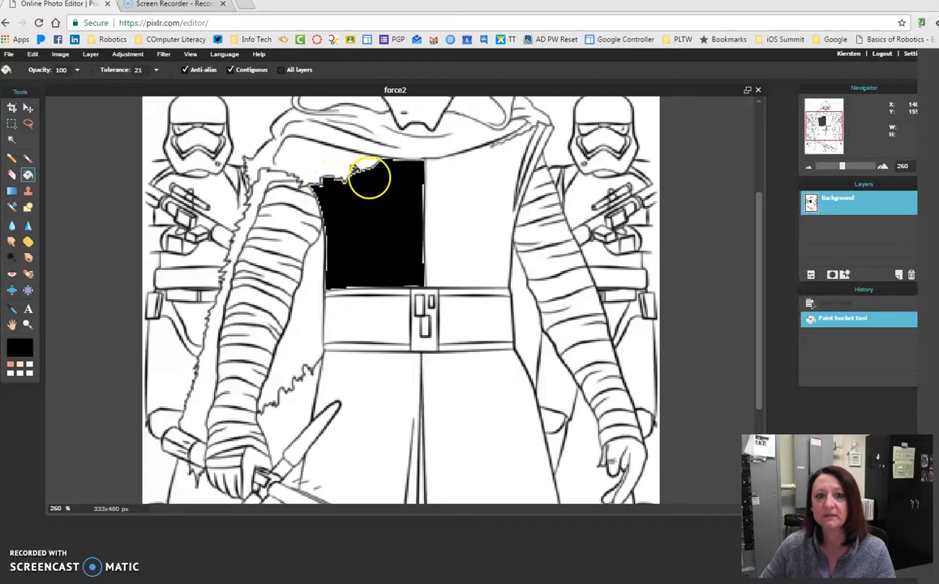
pyautogui.click(463, 205)
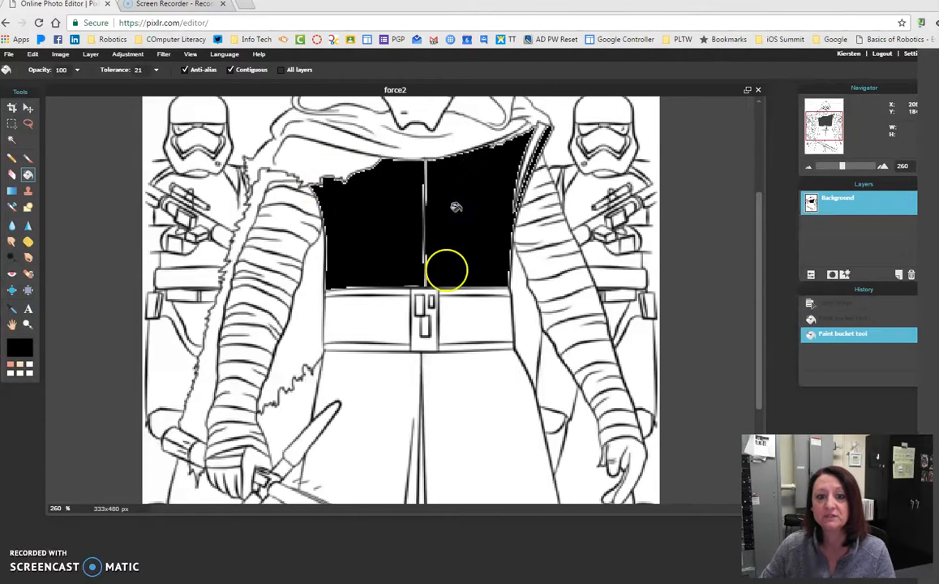
pyautogui.click(463, 410)
pyautogui.click(359, 411)
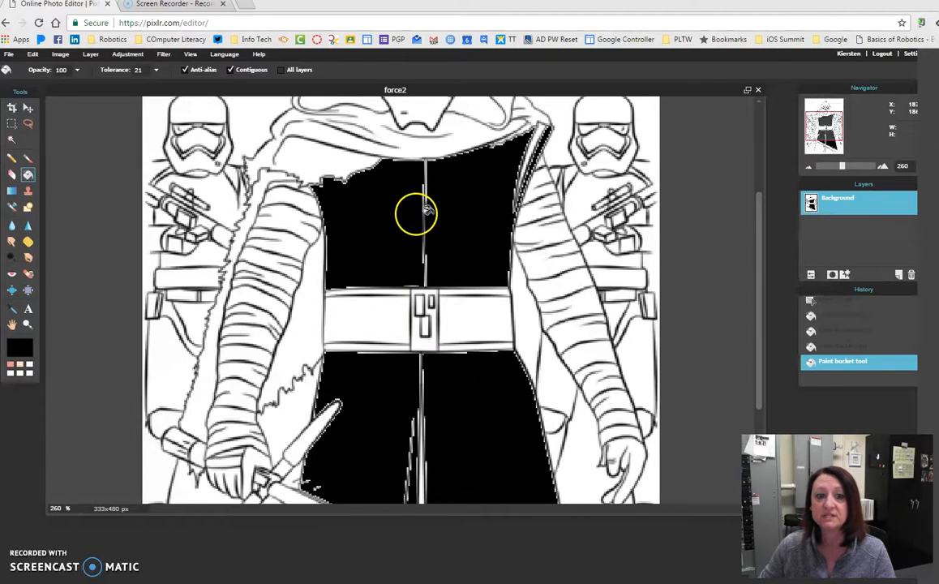
# - Choose the Brush tool with the hard round 5 px tip
pyautogui.click(28, 159)
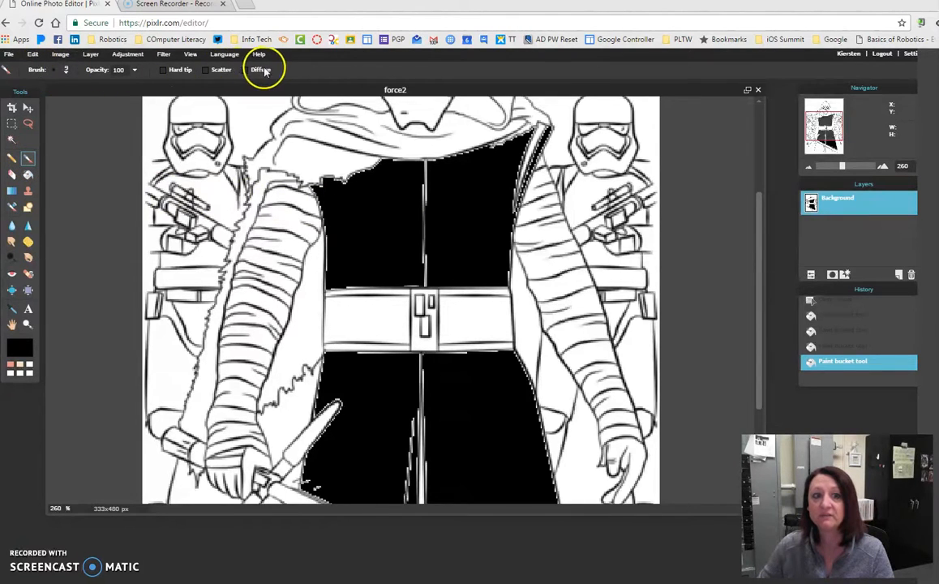
pyautogui.click(67, 71)
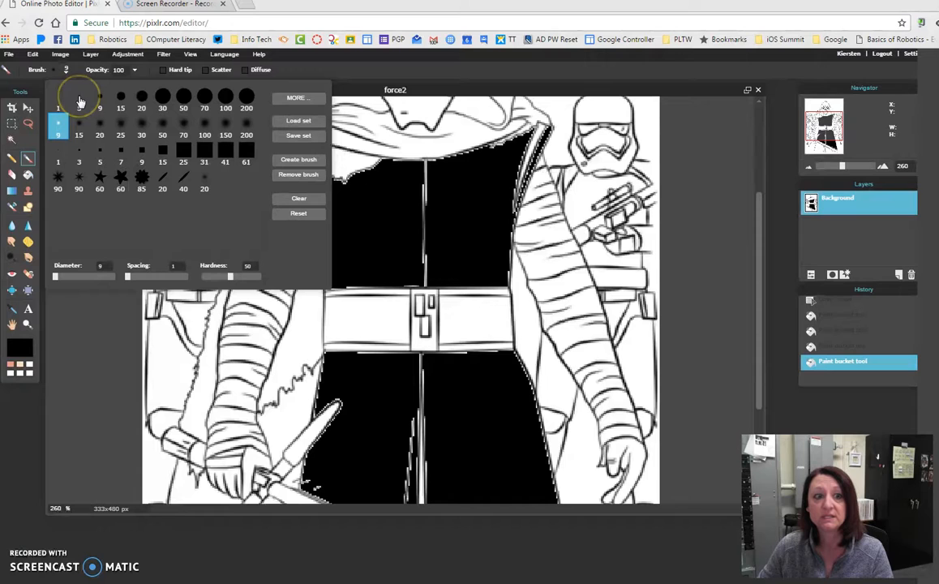
pyautogui.click(79, 100)
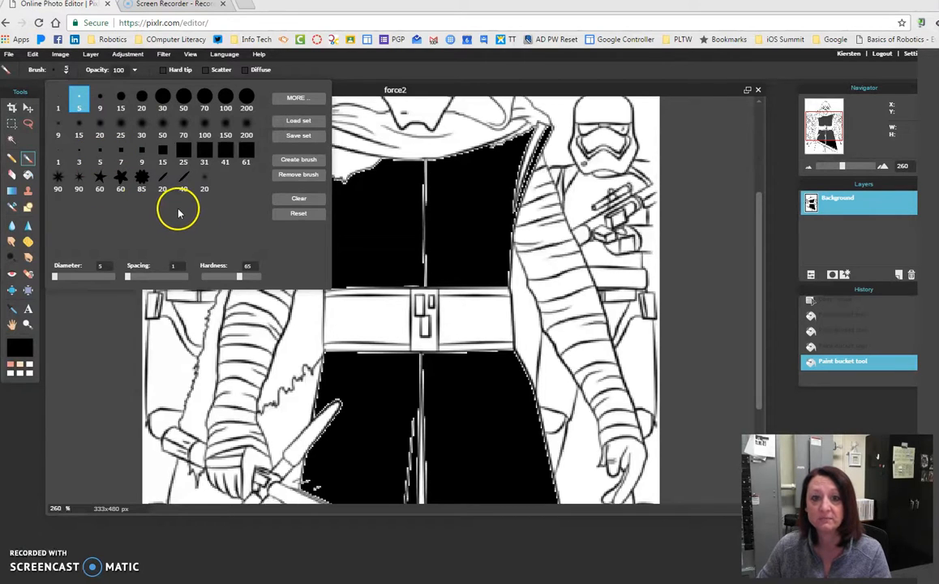
pyautogui.click(399, 213)
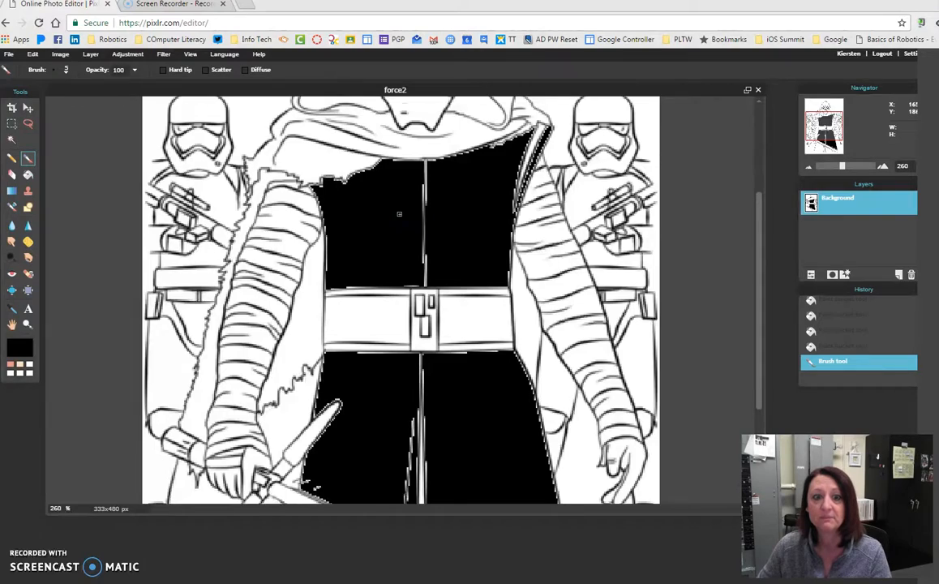
# - Brush black over the light gaps along the upper edge of the chest panel beneath the collar, undoing a stray stroke
pyautogui.scroll(4, 399, 213)
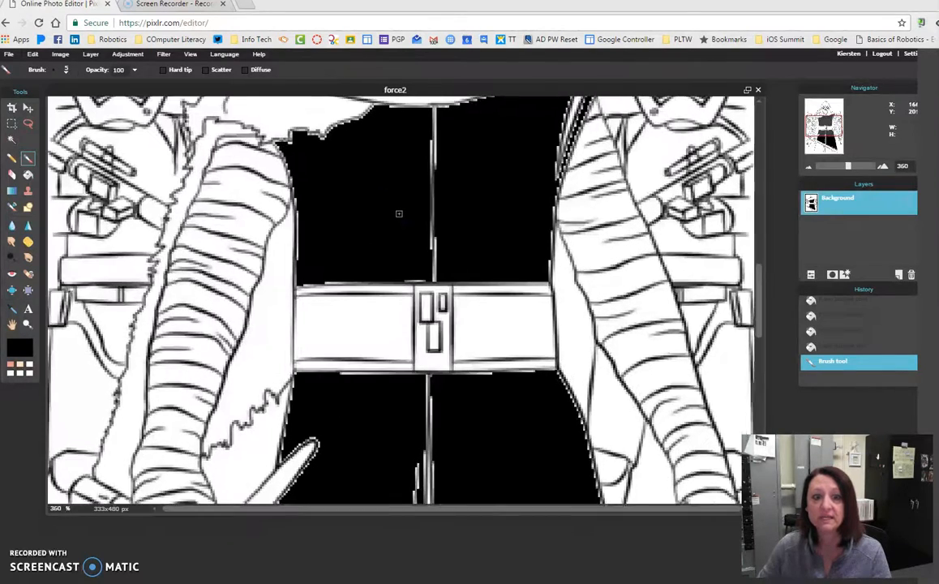
pyautogui.scroll(3, 399, 213)
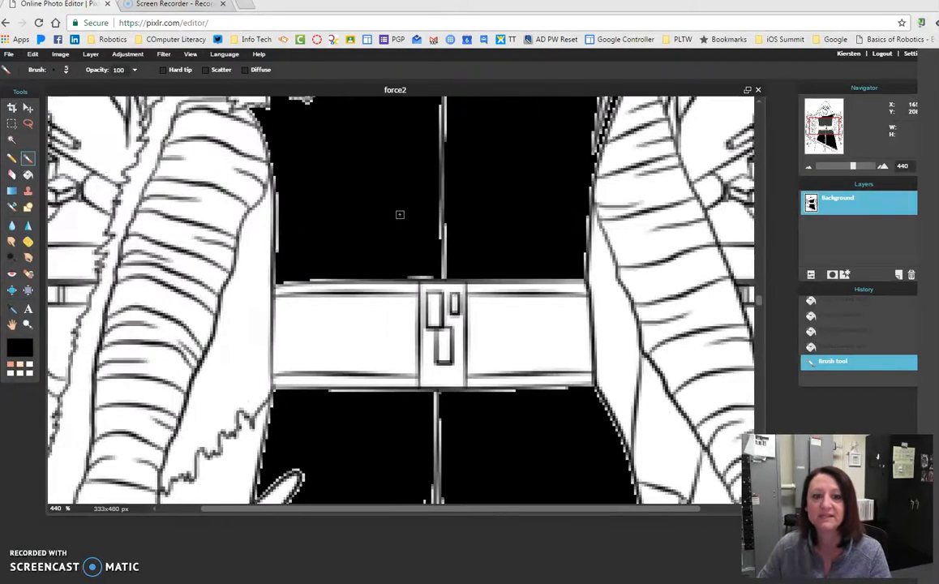
pyautogui.scroll(4, 399, 213)
pyautogui.scroll(3, 399, 213)
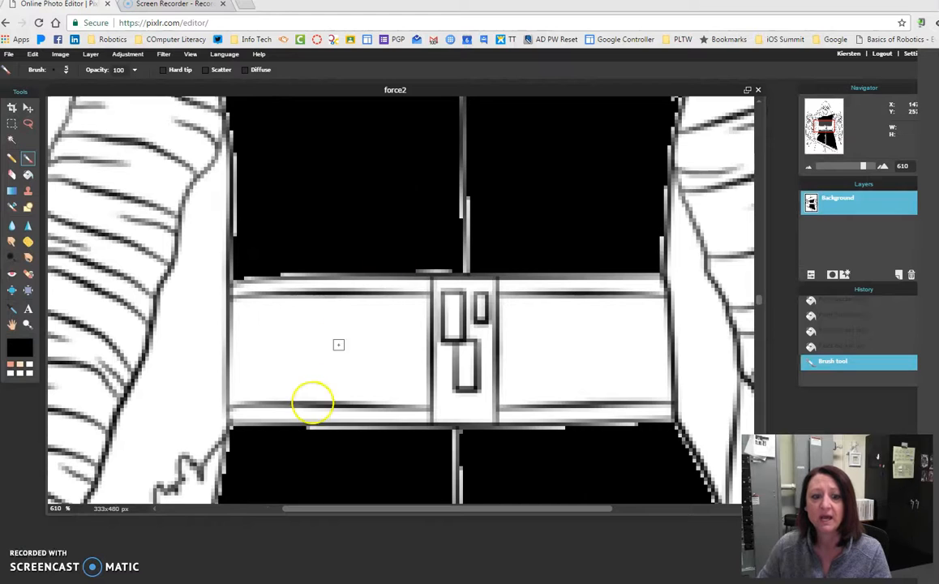
pyautogui.moveTo(295, 513)
pyautogui.mouseDown()
pyautogui.moveTo(413, 509)
pyautogui.moveTo(308, 512)
pyautogui.mouseUp()
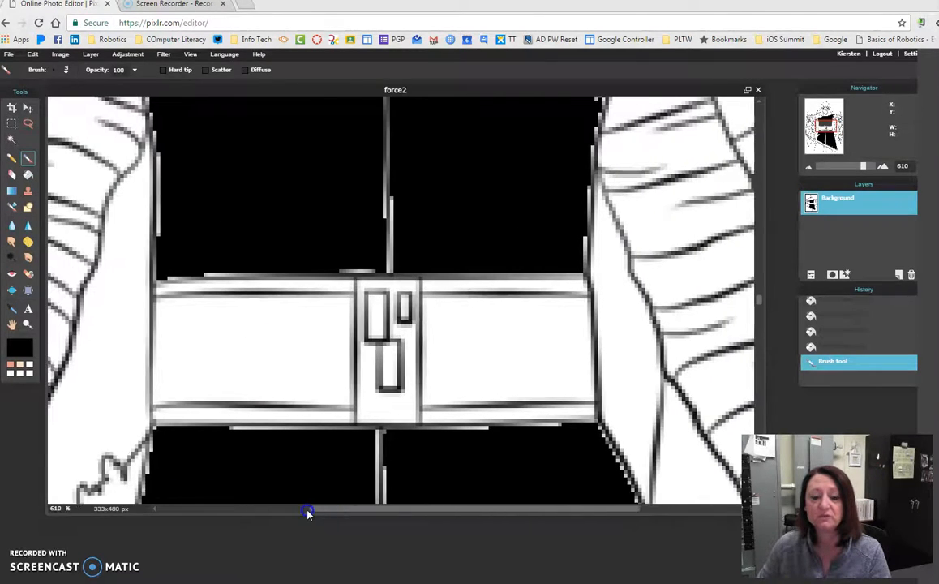
pyautogui.moveTo(758, 301); pyautogui.dragTo(758, 228)
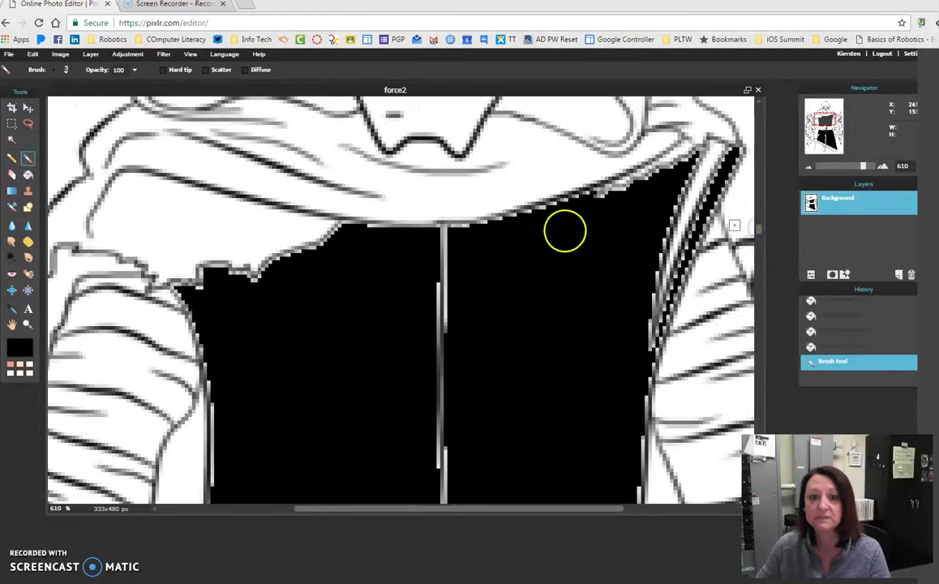
pyautogui.moveTo(344, 235); pyautogui.dragTo(369, 226)
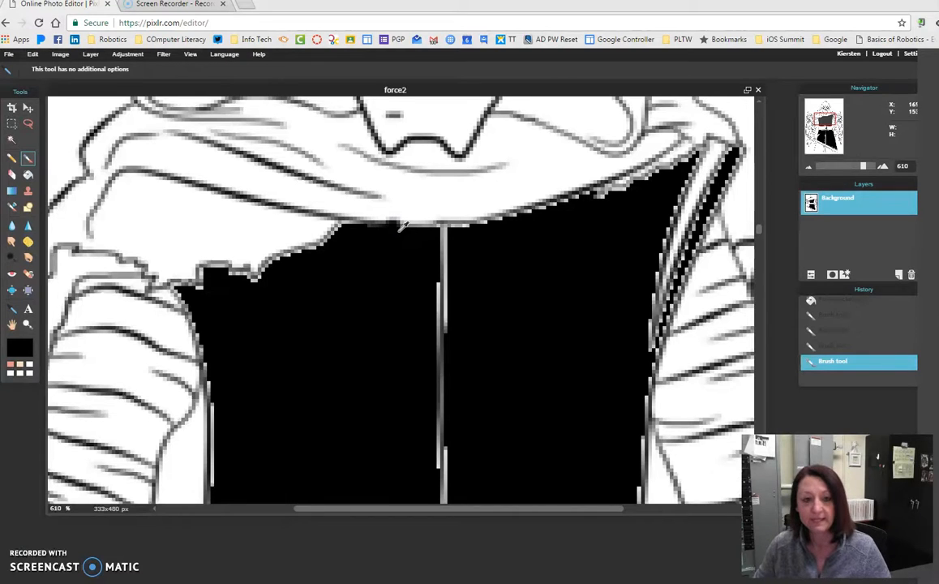
pyautogui.hotkey('ctrl', 'z')
pyautogui.moveTo(392, 231); pyautogui.dragTo(387, 230)
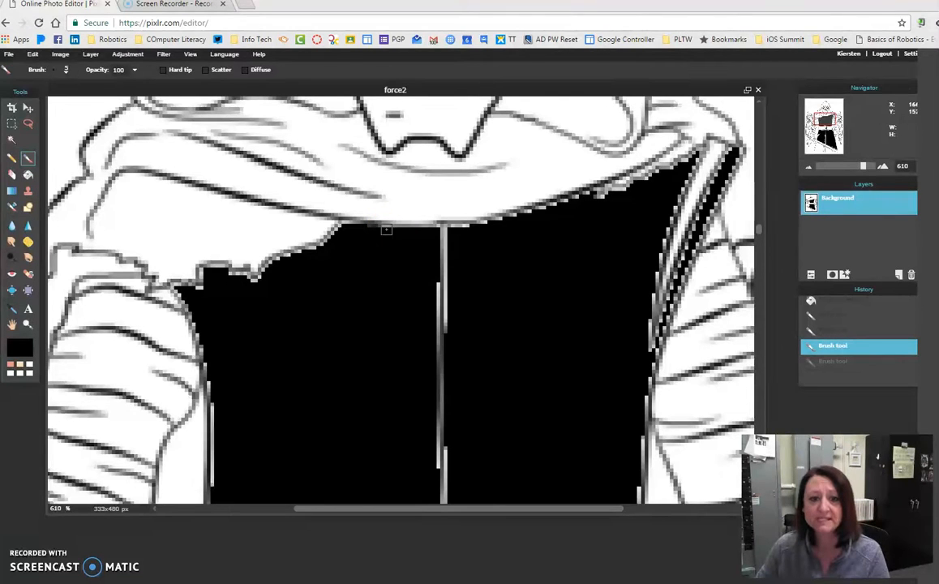
pyautogui.moveTo(378, 229)
pyautogui.mouseDown()
pyautogui.moveTo(413, 230)
pyautogui.moveTo(394, 230)
pyautogui.mouseUp()
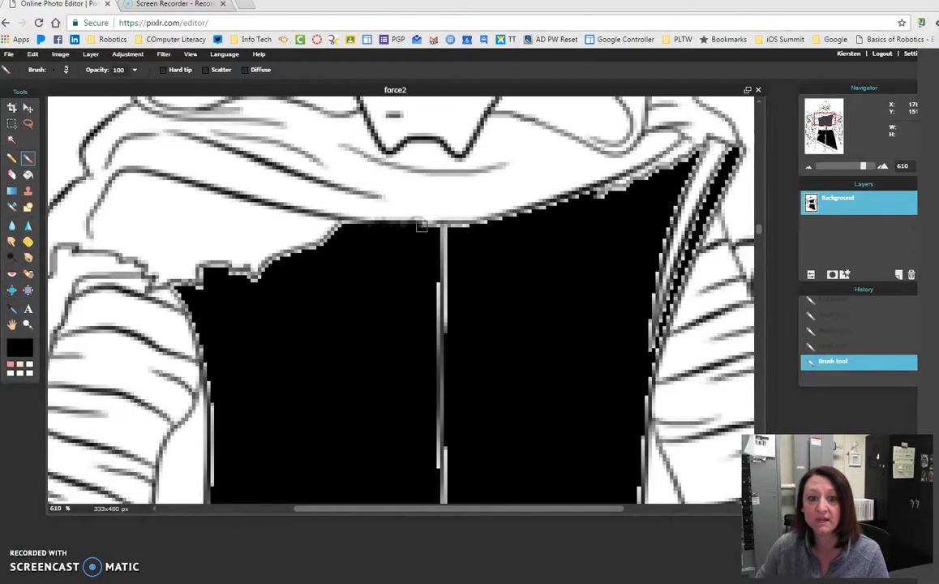
# - Scribble a large black brush stroke across the collar and undo it
pyautogui.moveTo(421, 228)
pyautogui.mouseDown()
pyautogui.moveTo(408, 252)
pyautogui.moveTo(358, 194)
pyautogui.moveTo(451, 160)
pyautogui.moveTo(284, 181)
pyautogui.moveTo(263, 165)
pyautogui.moveTo(252, 187)
pyautogui.moveTo(271, 163)
pyautogui.moveTo(243, 186)
pyautogui.moveTo(341, 150)
pyautogui.moveTo(429, 168)
pyautogui.moveTo(418, 188)
pyautogui.moveTo(337, 190)
pyautogui.moveTo(303, 180)
pyautogui.moveTo(324, 185)
pyautogui.moveTo(270, 192)
pyautogui.moveTo(263, 198)
pyautogui.moveTo(302, 201)
pyautogui.moveTo(246, 224)
pyautogui.moveTo(266, 205)
pyautogui.moveTo(302, 220)
pyautogui.mouseUp()
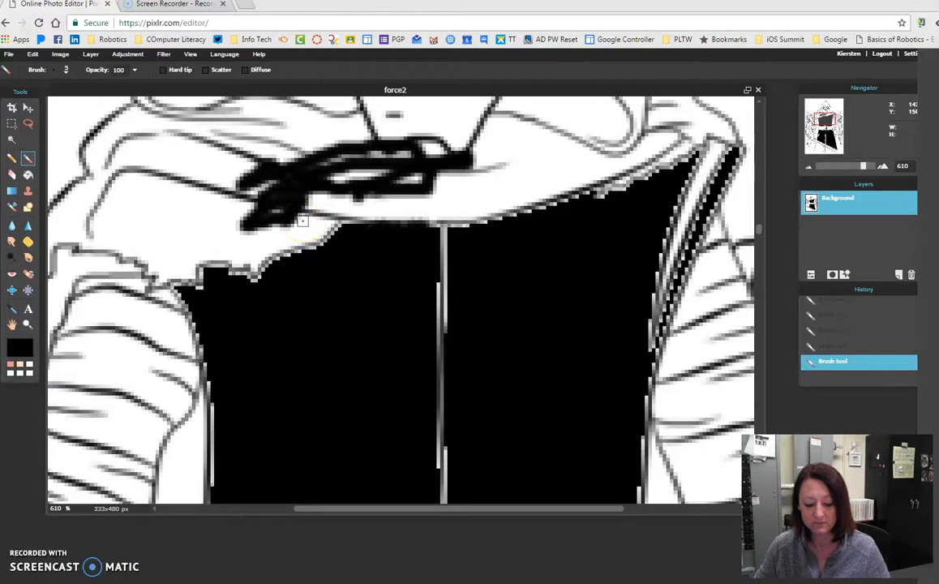
pyautogui.press('ctrl')
pyautogui.hotkey('ctrl', 'z')
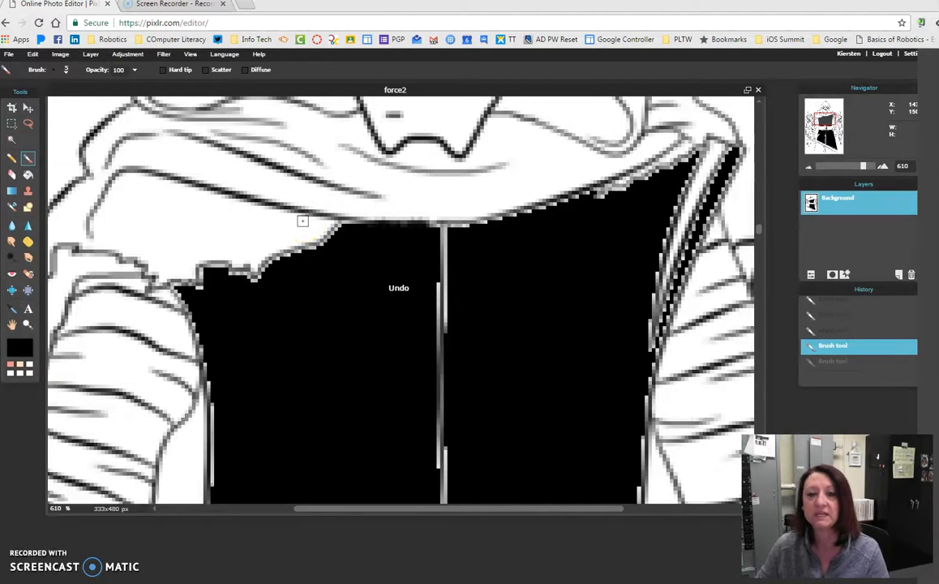
pyautogui.moveTo(303, 220)
pyautogui.mouseDown()
pyautogui.moveTo(346, 237)
pyautogui.moveTo(339, 232)
pyautogui.mouseUp()
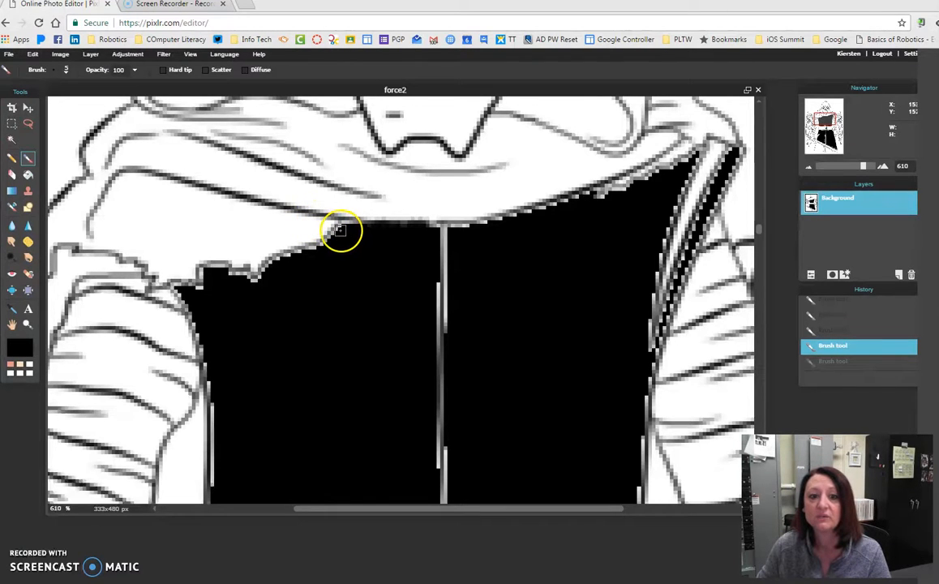
# - Switch to the 1 px brush tip and touch up the chest panel's jagged upper-left edge beneath the collar with black
pyautogui.click(66, 70)
pyautogui.click(59, 102)
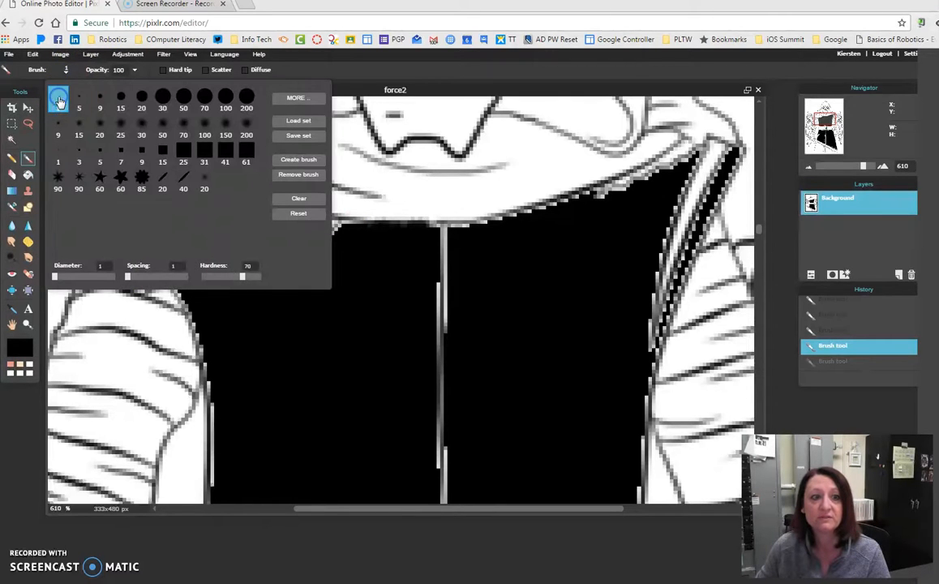
pyautogui.click(352, 257)
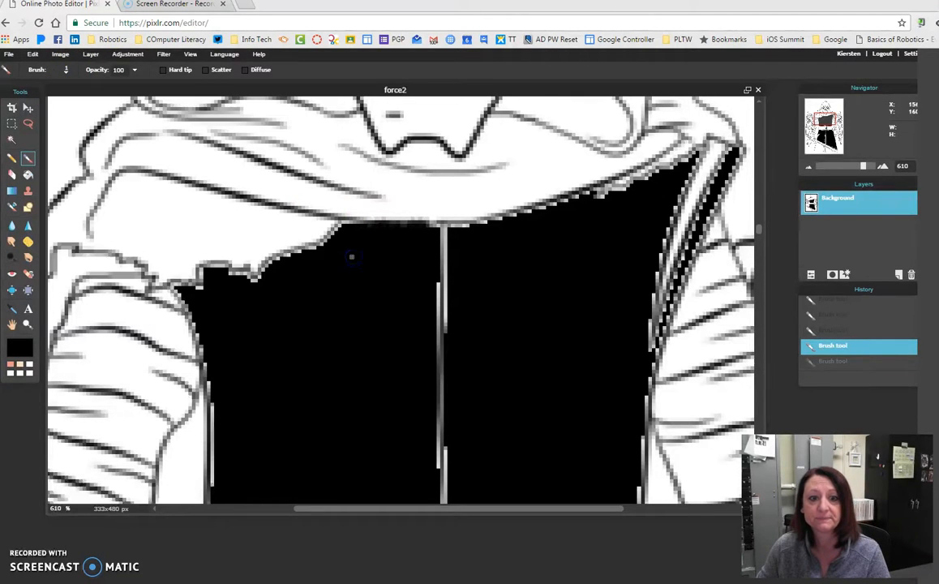
pyautogui.scroll(-3, 352, 264)
pyautogui.scroll(4, 353, 268)
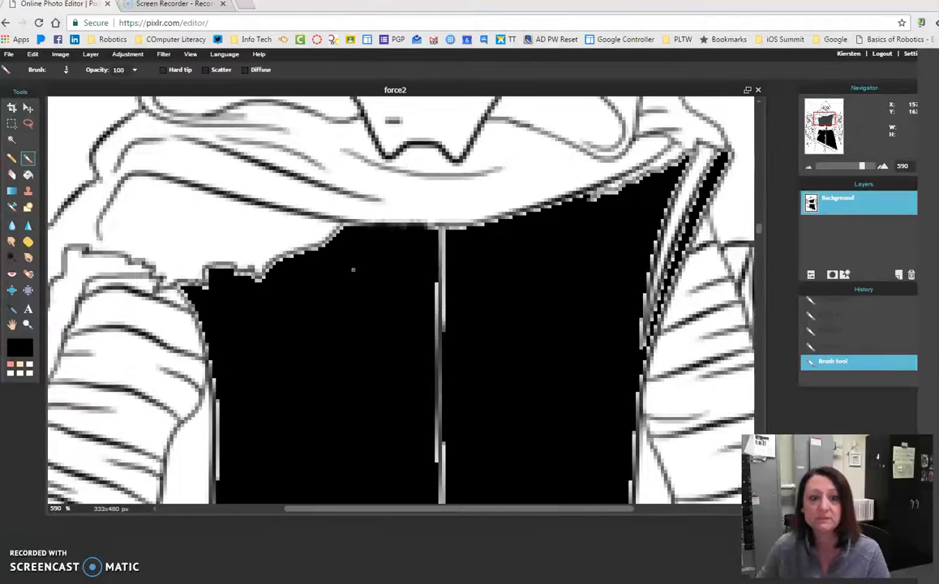
pyautogui.scroll(2, 354, 269)
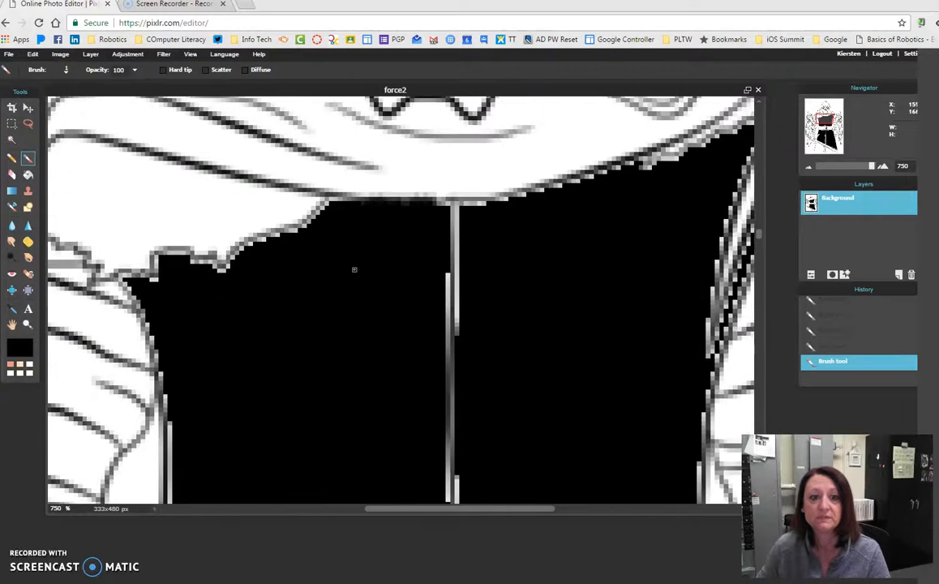
pyautogui.moveTo(329, 236)
pyautogui.mouseDown()
pyautogui.moveTo(336, 189)
pyautogui.moveTo(325, 182)
pyautogui.moveTo(320, 196)
pyautogui.mouseUp()
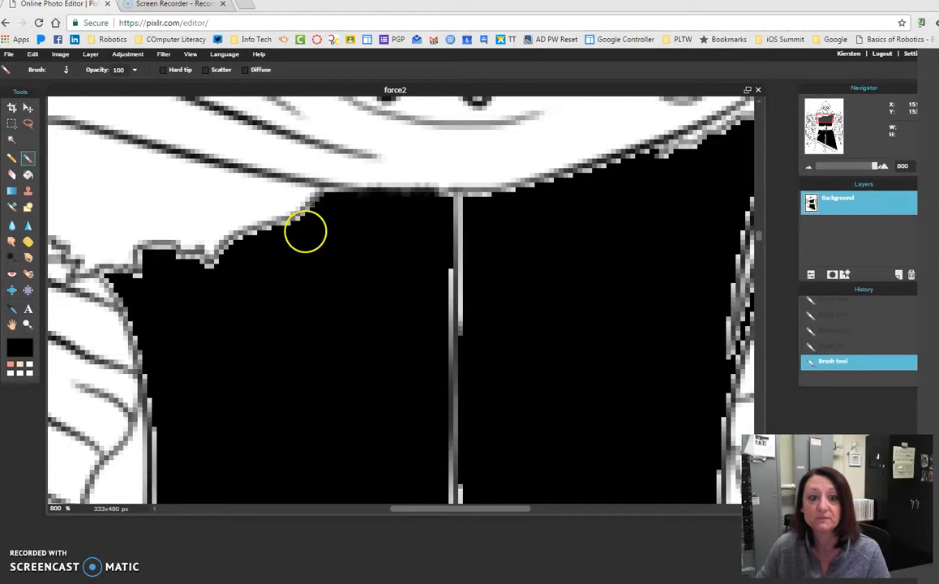
pyautogui.moveTo(304, 231)
pyautogui.mouseDown()
pyautogui.moveTo(319, 211)
pyautogui.moveTo(315, 198)
pyautogui.moveTo(315, 223)
pyautogui.mouseUp()
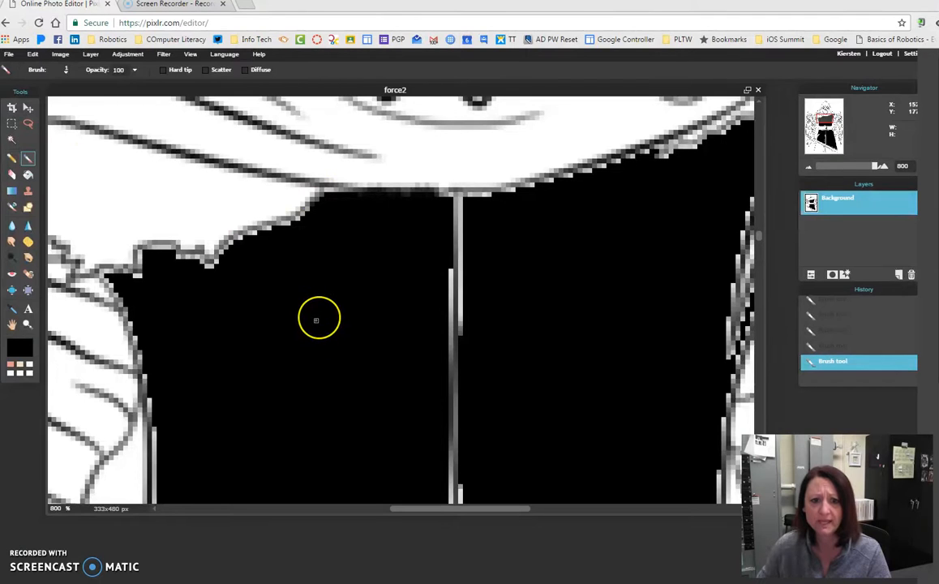
pyautogui.scroll(-3, 318, 316)
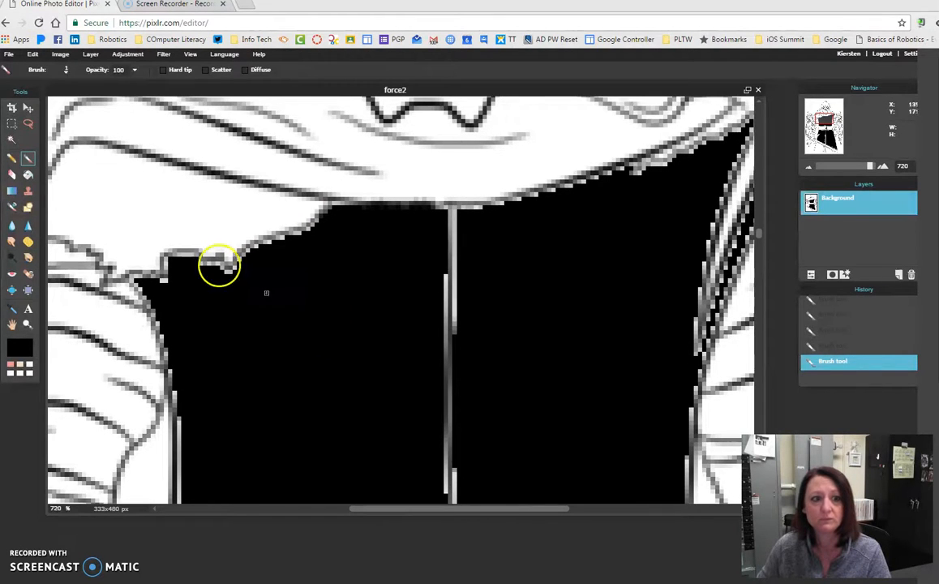
pyautogui.click(28, 108)
pyautogui.scroll(1, 306, 347)
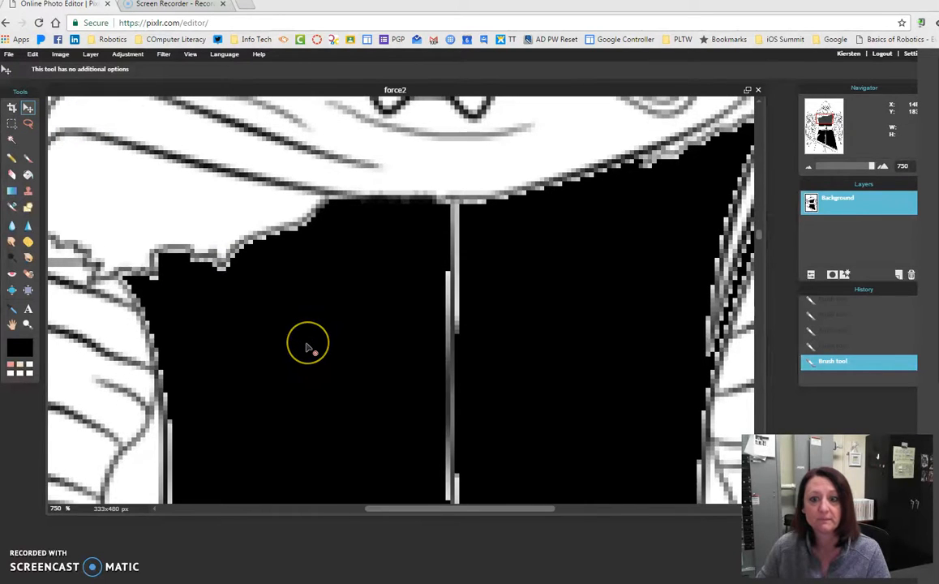
pyautogui.scroll(1, 306, 347)
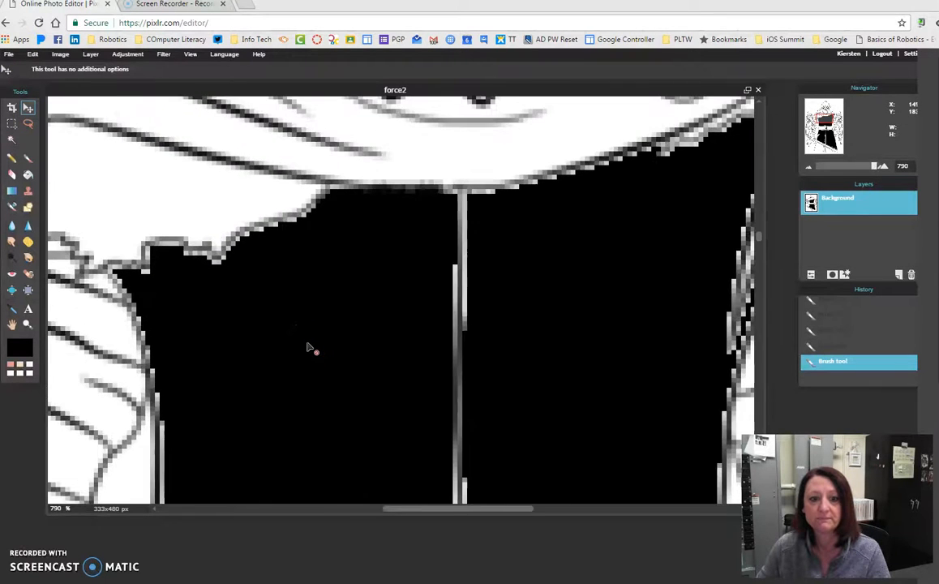
pyautogui.scroll(-4, 309, 347)
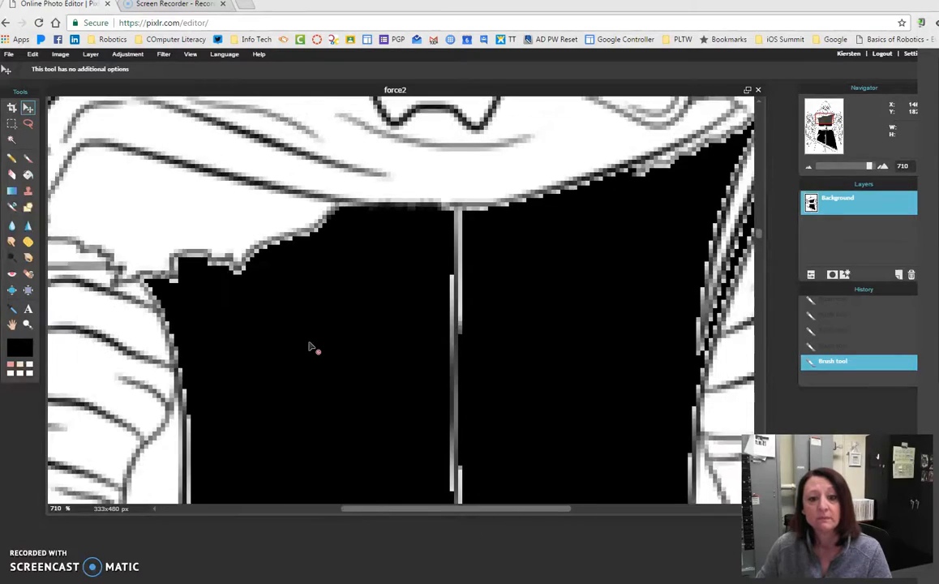
pyautogui.scroll(-5, 309, 347)
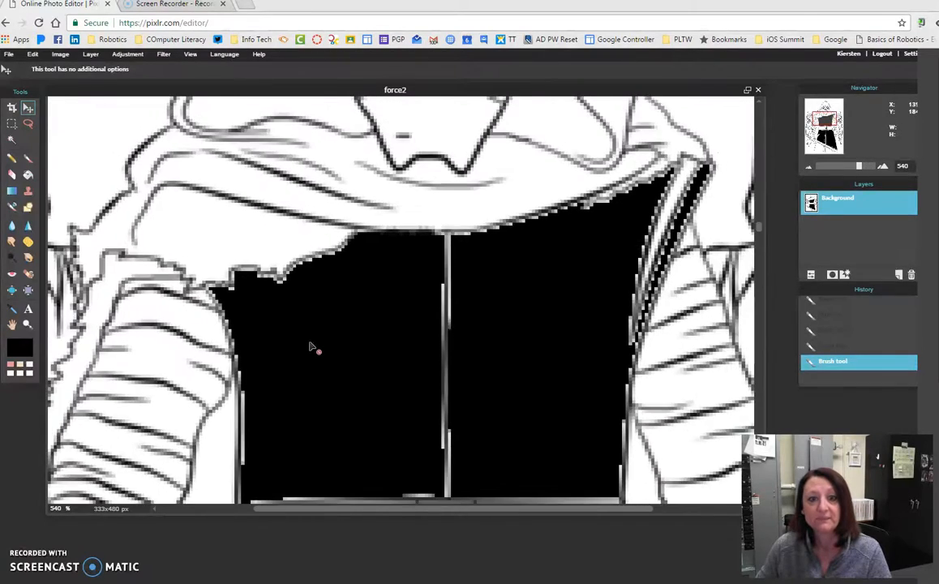
pyautogui.scroll(-6, 309, 347)
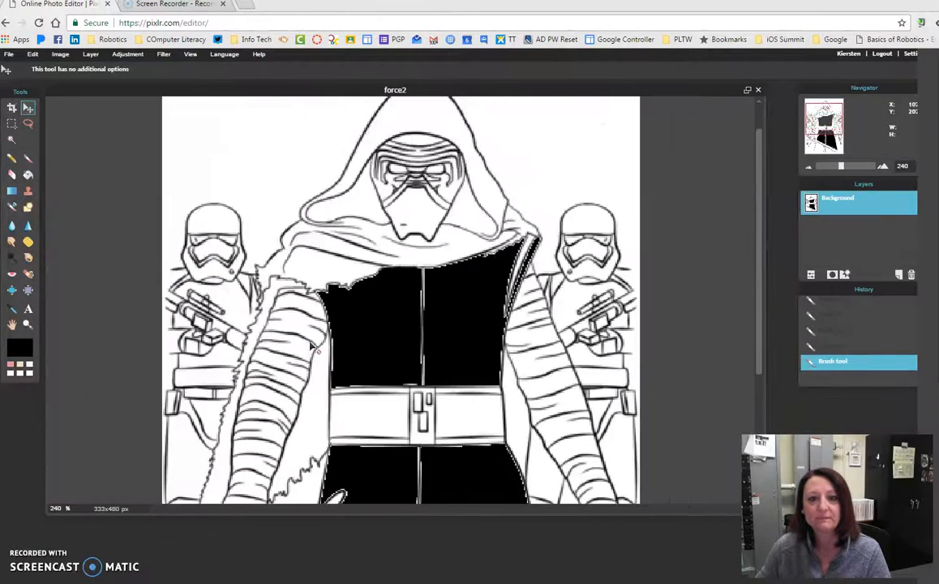
pyautogui.scroll(-2, 309, 347)
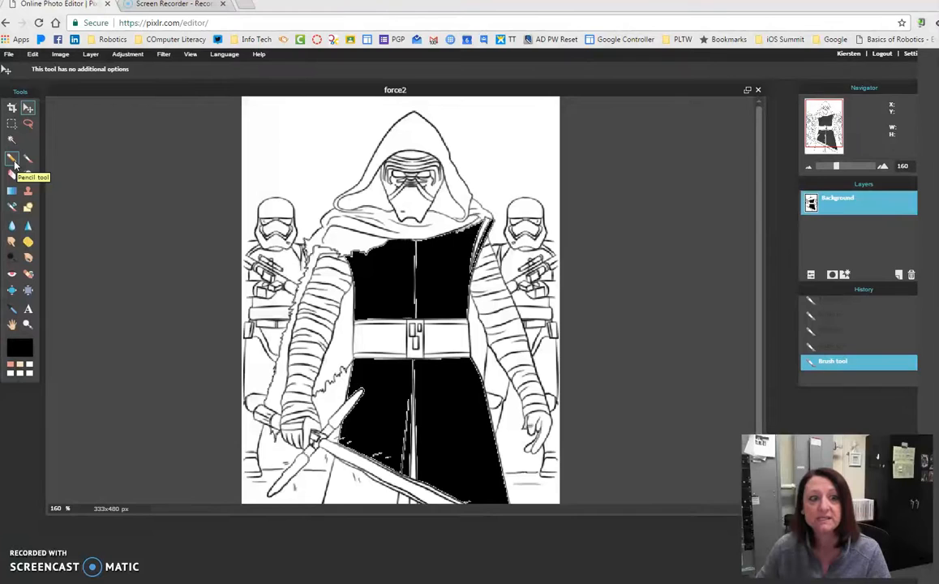
# - Choose the Pencil tool and set its type to Ink
pyautogui.click(14, 163)
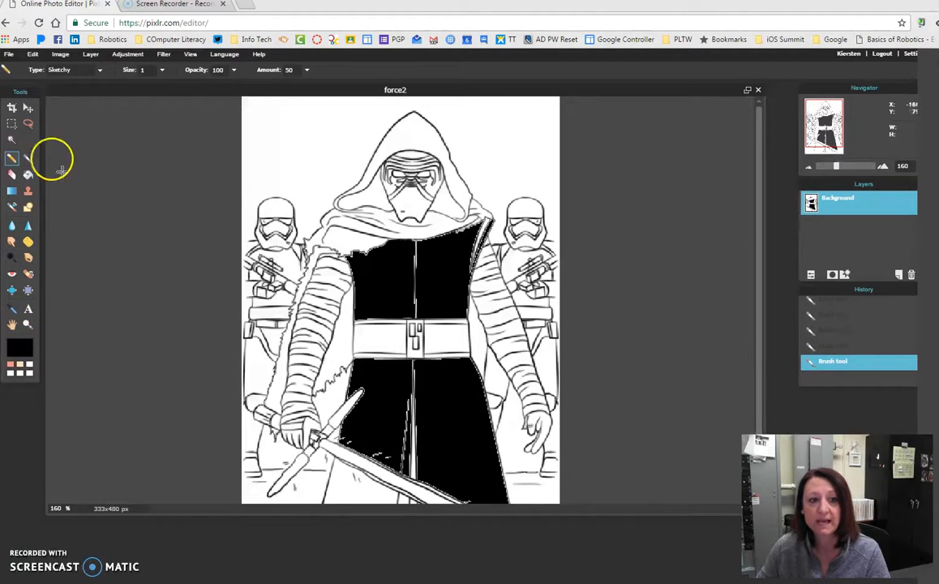
pyautogui.click(98, 74)
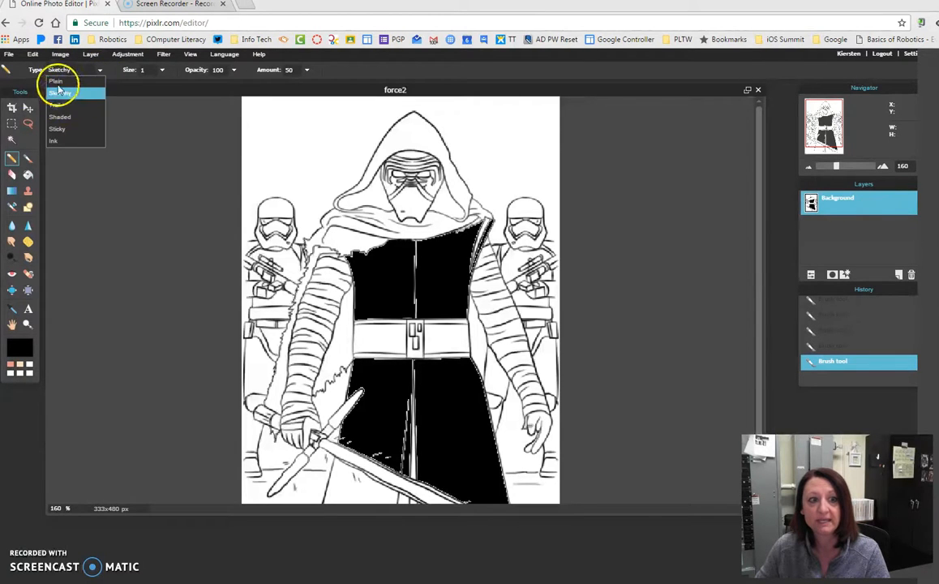
pyautogui.click(55, 142)
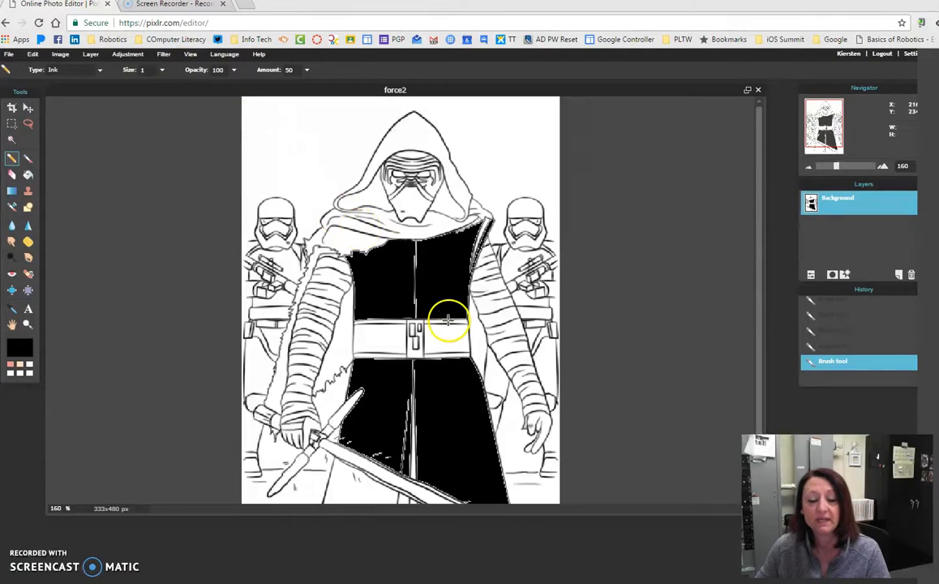
# - Set the drawing colour to gold dbb54d (H 44, S 65, L 86) for colouring the central figure's belt
pyautogui.scroll(-3, 427, 300)
pyautogui.scroll(8, 449, 323)
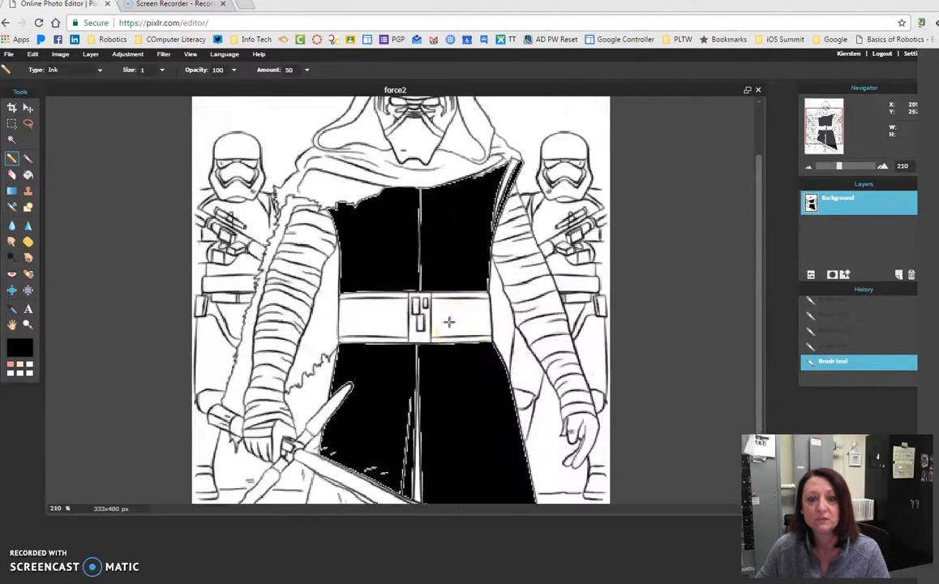
pyautogui.scroll(2, 449, 323)
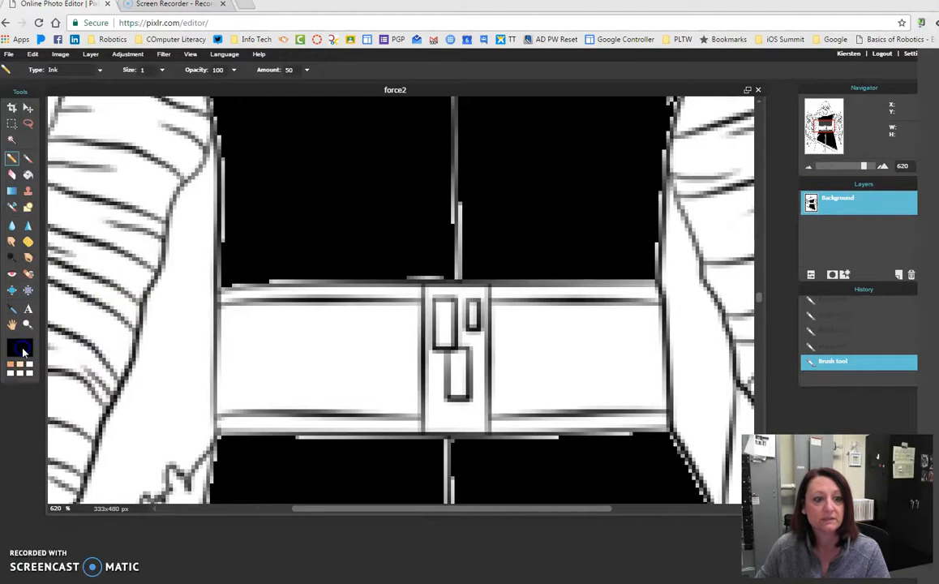
pyautogui.click(21, 346)
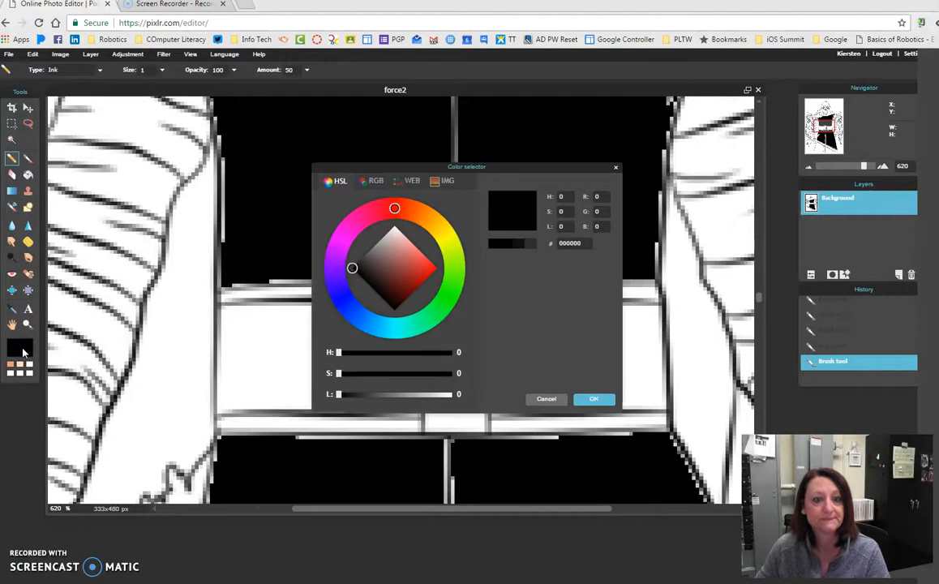
pyautogui.click(431, 219)
pyautogui.click(435, 224)
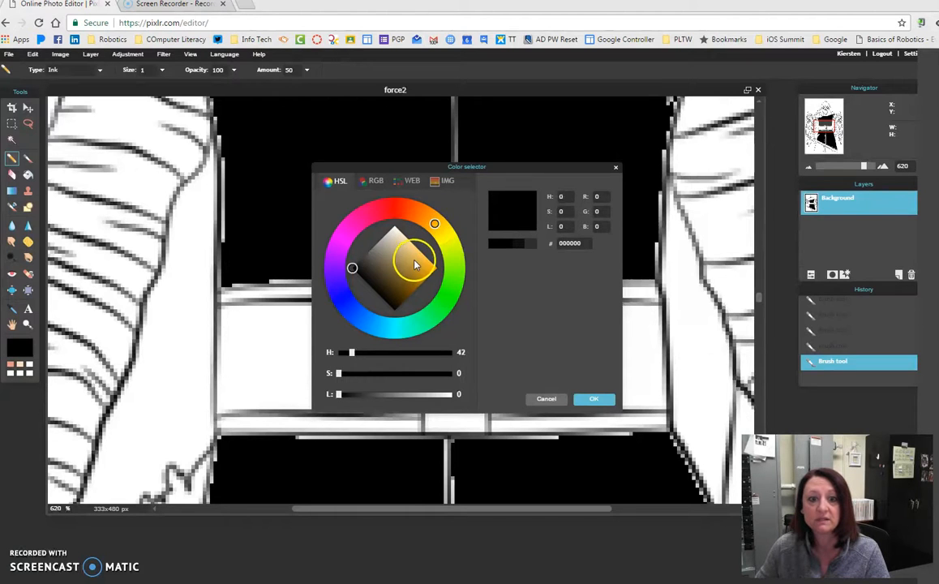
pyautogui.click(435, 224)
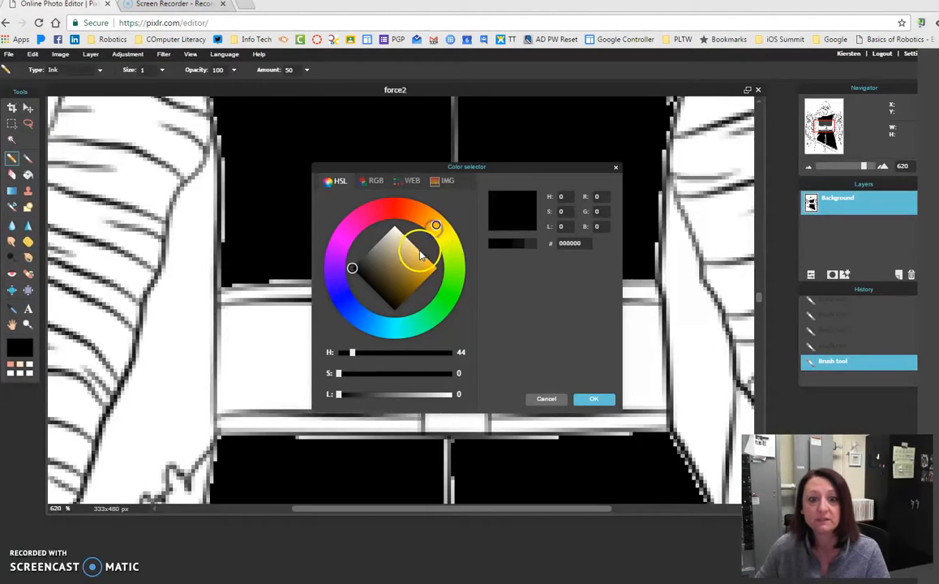
pyautogui.click(416, 259)
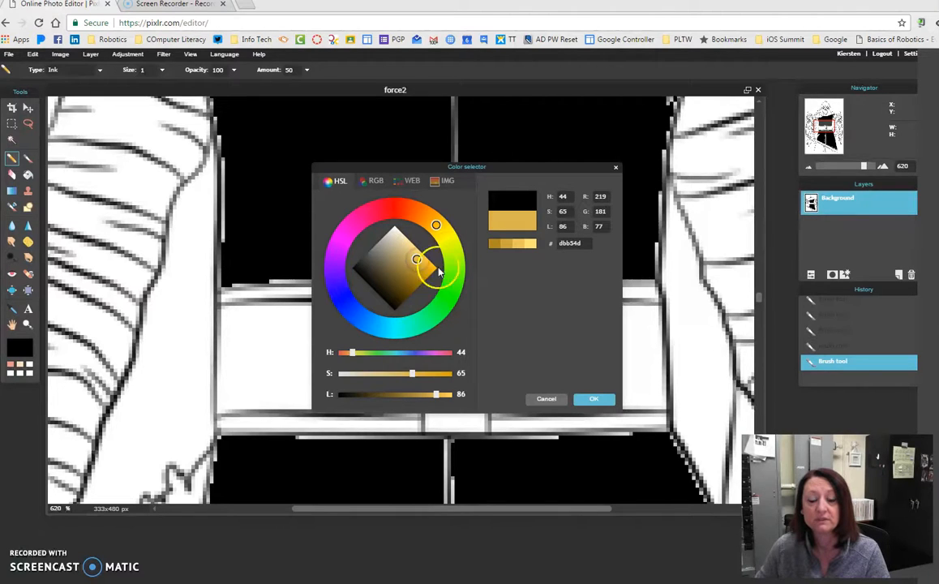
pyautogui.click(595, 398)
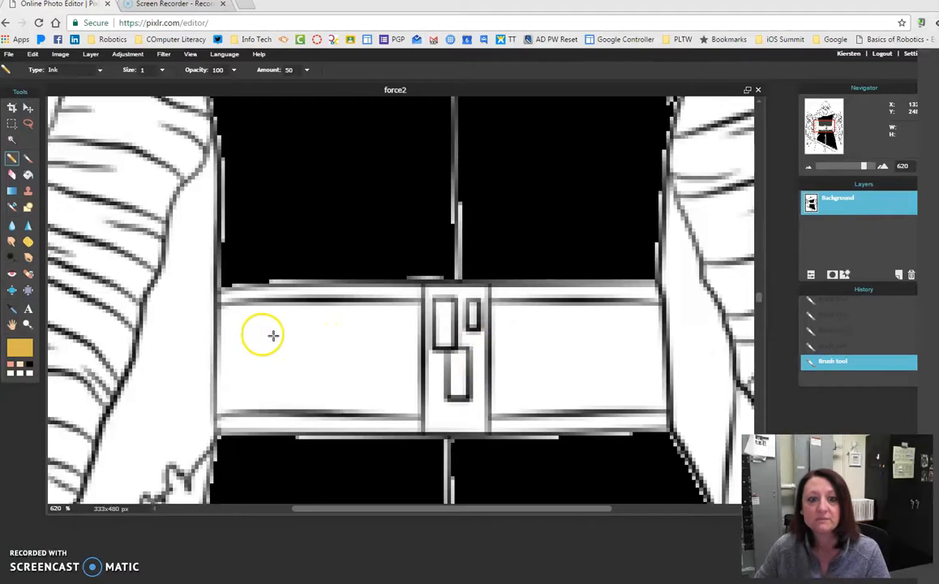
pyautogui.moveTo(263, 334)
pyautogui.mouseDown()
pyautogui.moveTo(347, 336)
pyautogui.moveTo(270, 336)
pyautogui.moveTo(332, 341)
pyautogui.moveTo(251, 348)
pyautogui.moveTo(364, 366)
pyautogui.moveTo(271, 363)
pyautogui.moveTo(366, 374)
pyautogui.moveTo(352, 377)
pyautogui.moveTo(266, 372)
pyautogui.moveTo(312, 392)
pyautogui.moveTo(365, 393)
pyautogui.mouseUp()
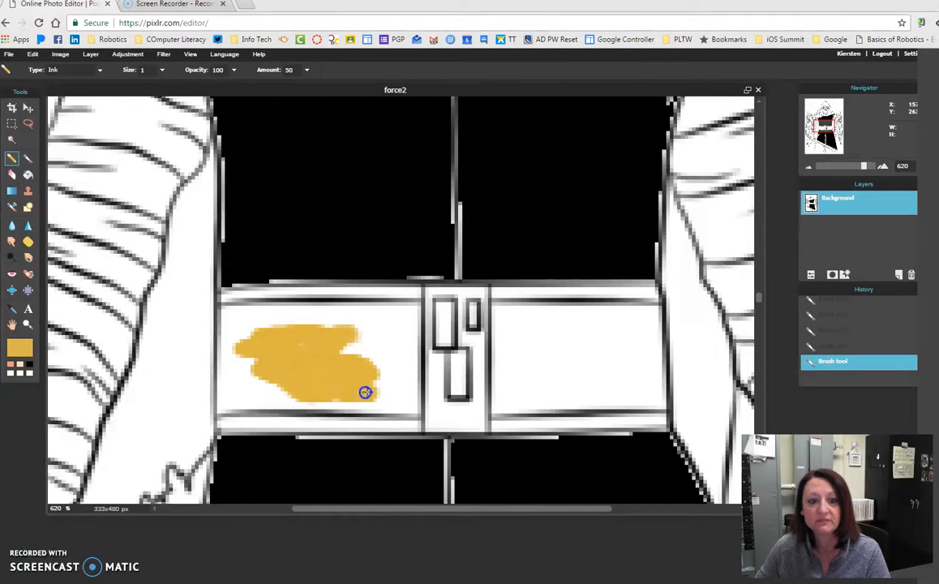
pyautogui.moveTo(368, 346)
pyautogui.mouseDown()
pyautogui.moveTo(241, 327)
pyautogui.moveTo(225, 322)
pyautogui.moveTo(268, 329)
pyautogui.moveTo(231, 315)
pyautogui.moveTo(204, 326)
pyautogui.moveTo(226, 312)
pyautogui.mouseUp()
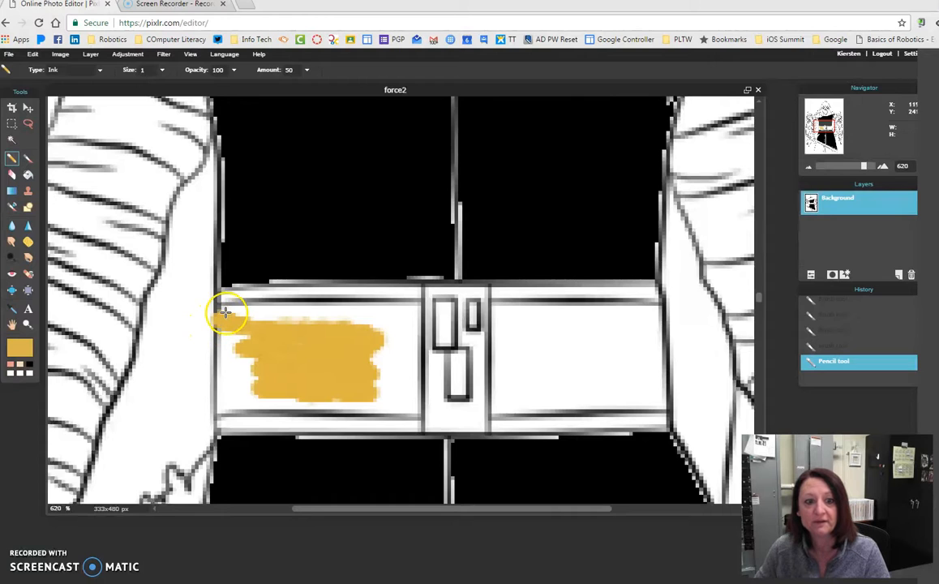
pyautogui.hotkey('ctrl', 'z')
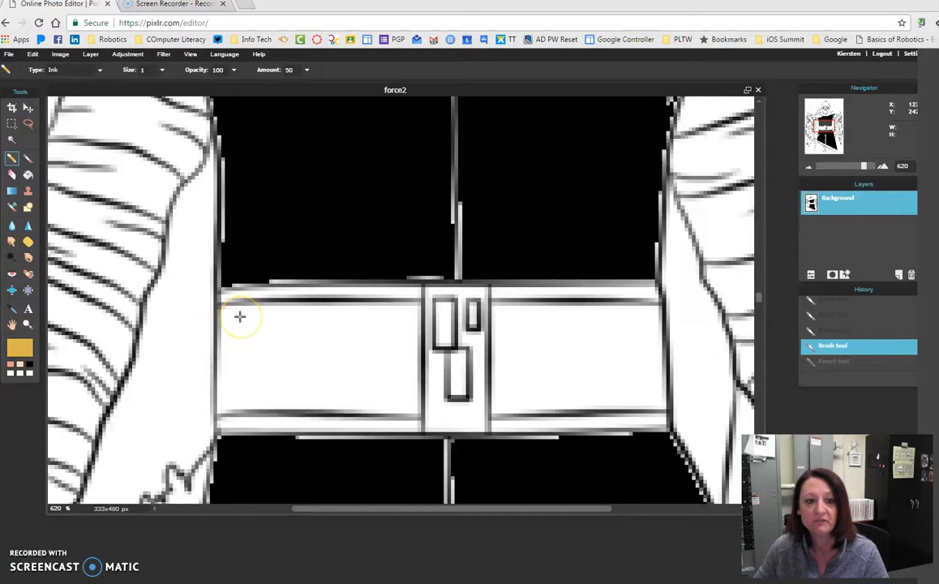
# - Shade the upper part of the belt panel left of the buckle with gold Pencil strokes
pyautogui.click(246, 317)
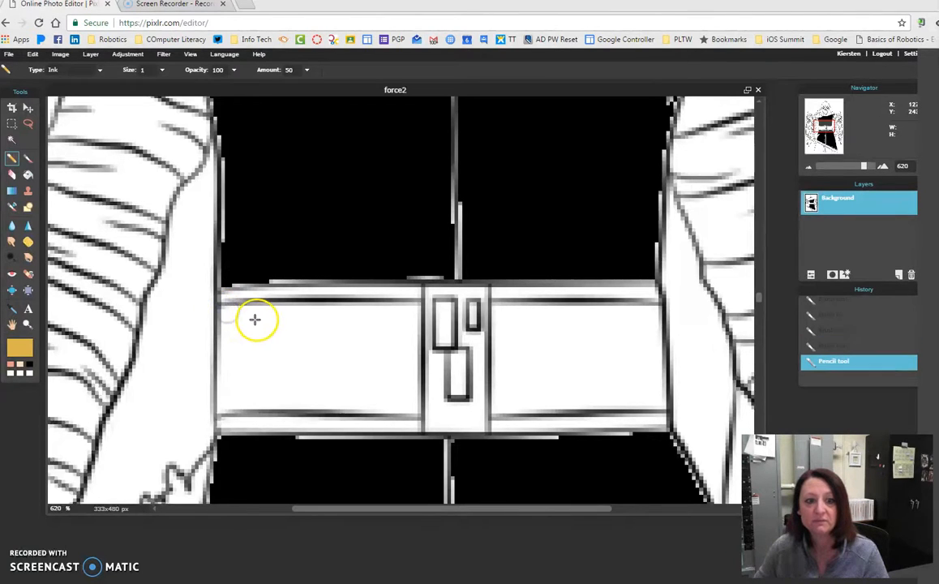
pyautogui.moveTo(244, 317); pyautogui.dragTo(288, 321)
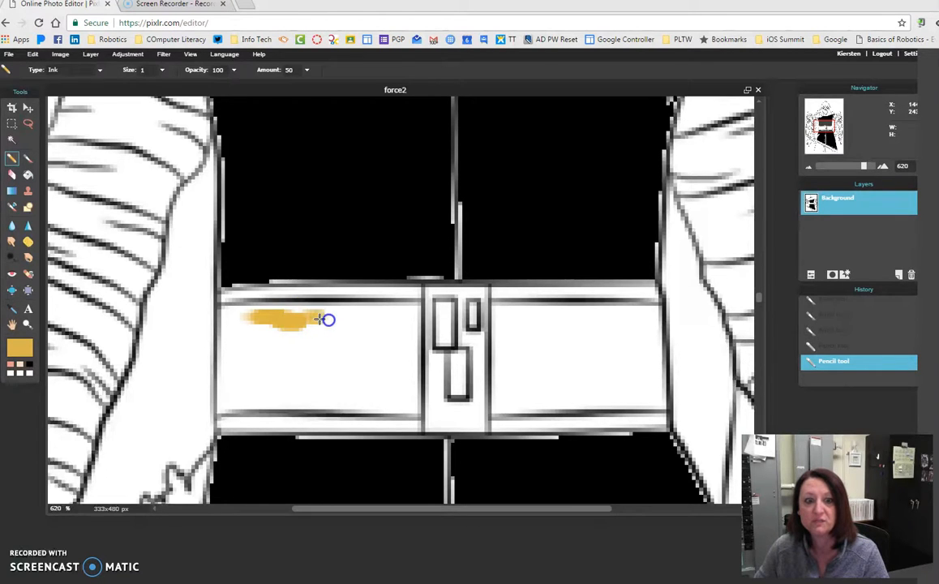
pyautogui.moveTo(247, 328); pyautogui.dragTo(341, 329)
pyautogui.moveTo(251, 336)
pyautogui.mouseDown()
pyautogui.moveTo(339, 336)
pyautogui.moveTo(310, 341)
pyautogui.moveTo(360, 341)
pyautogui.moveTo(309, 350)
pyautogui.moveTo(374, 349)
pyautogui.mouseUp()
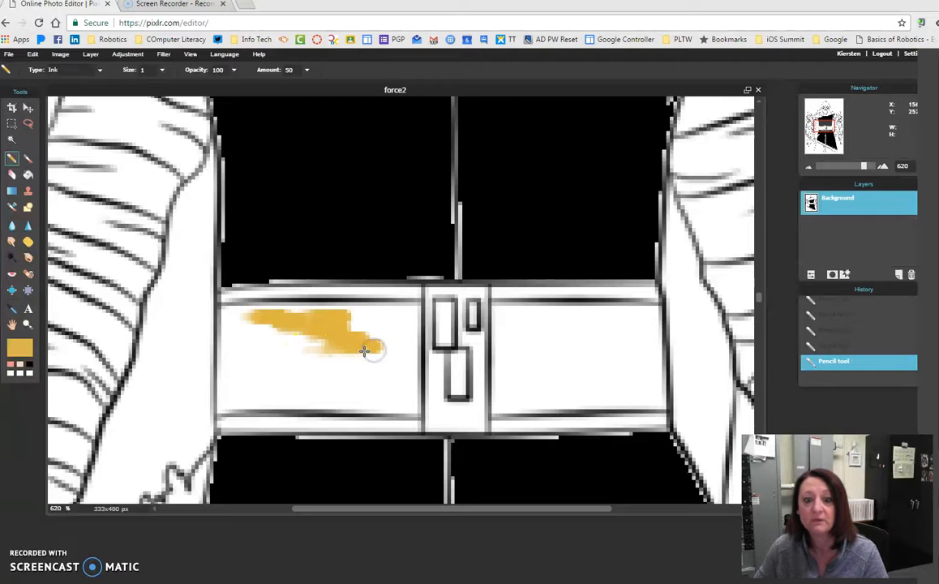